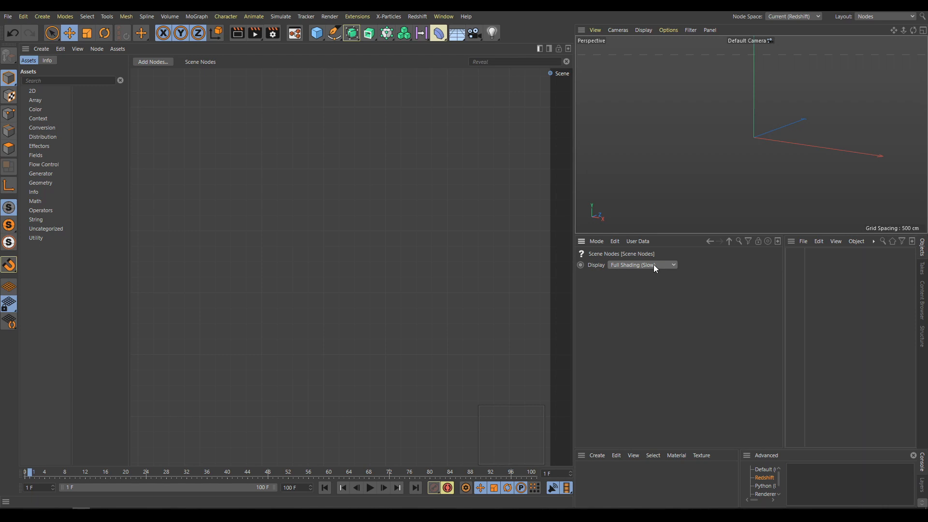
Add a Primitive Op cube node to the Scene Nodes graph and connect its Op Output to the Scene.
click(38, 210)
drag(170, 234, 173, 234)
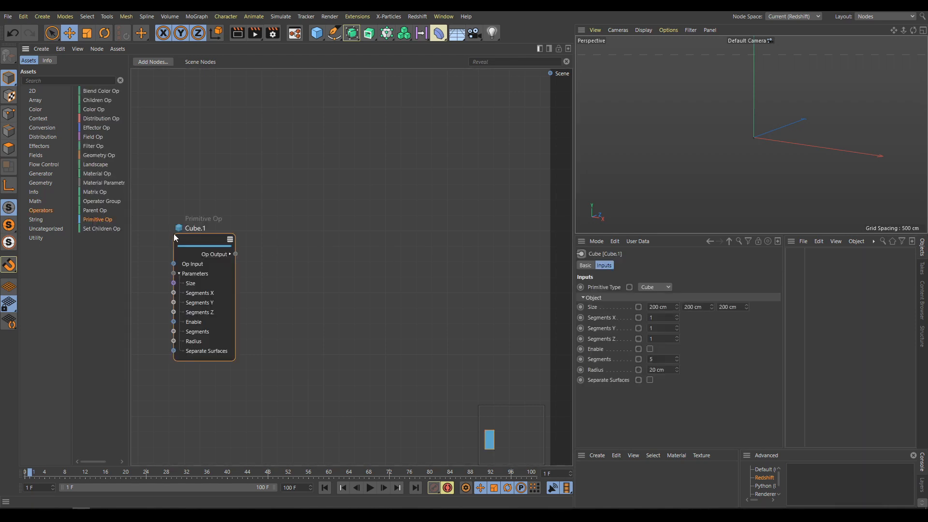
drag(235, 253, 549, 73)
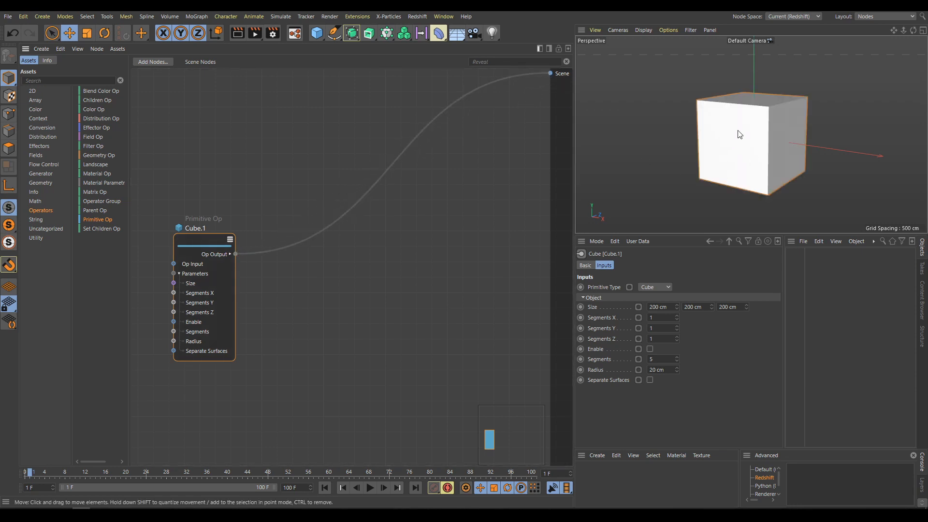
Set the Scene Nodes display mode to Basic Shading (Fast).
click(507, 312)
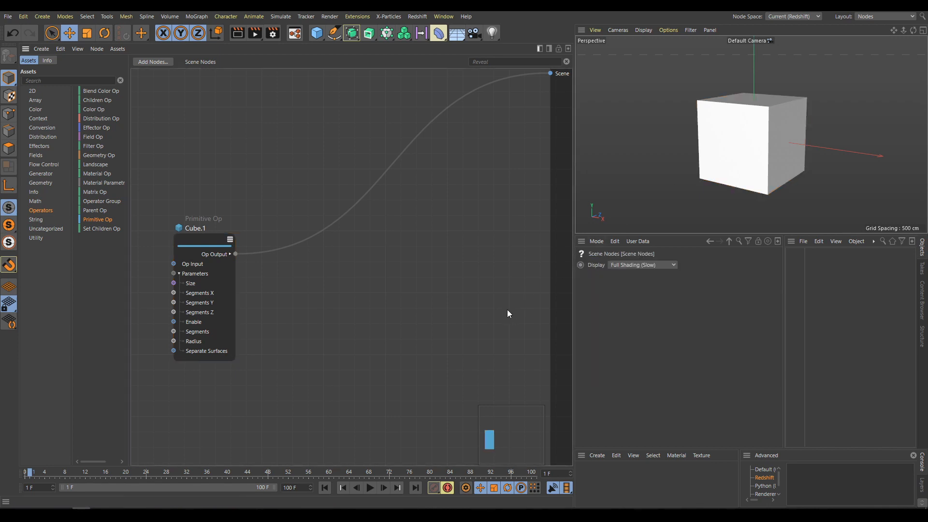
click(656, 266)
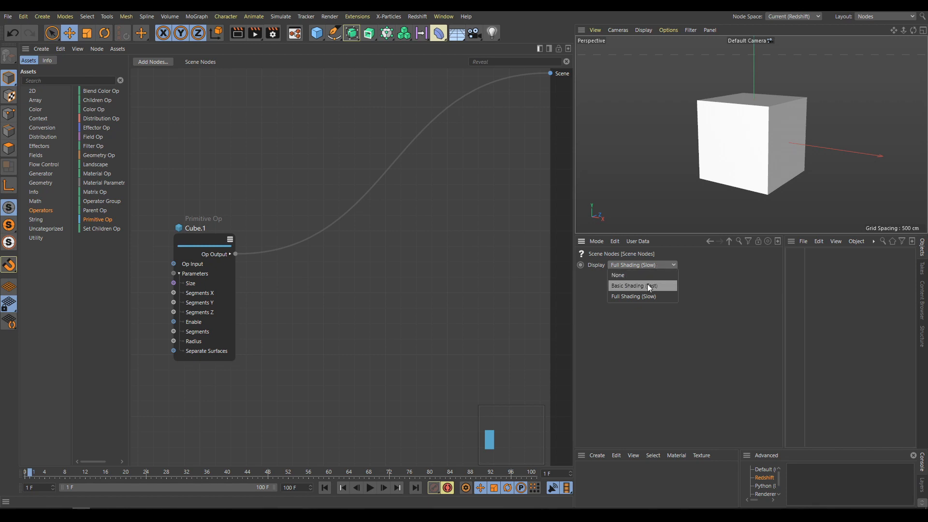
click(648, 287)
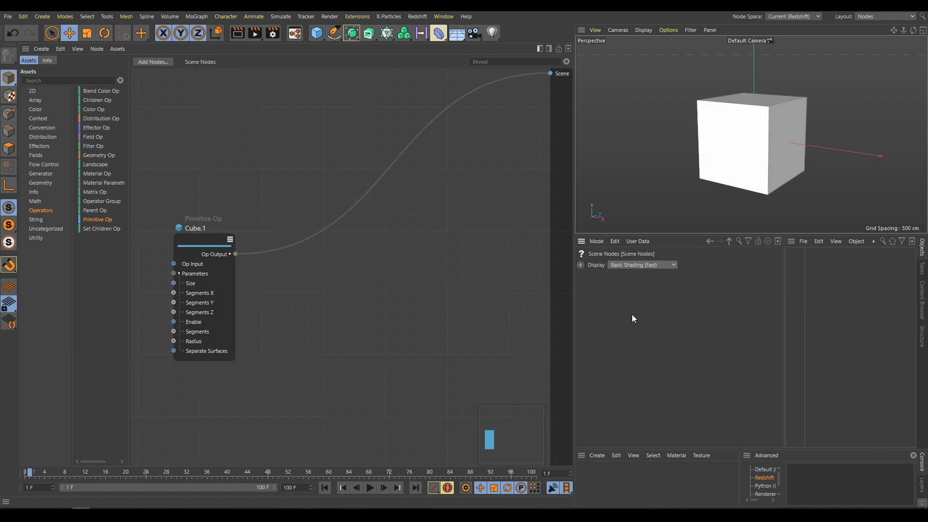
Change the Primitive Op's primitive type from cube to Sphere and set its segments to 55.
drag(220, 236, 202, 234)
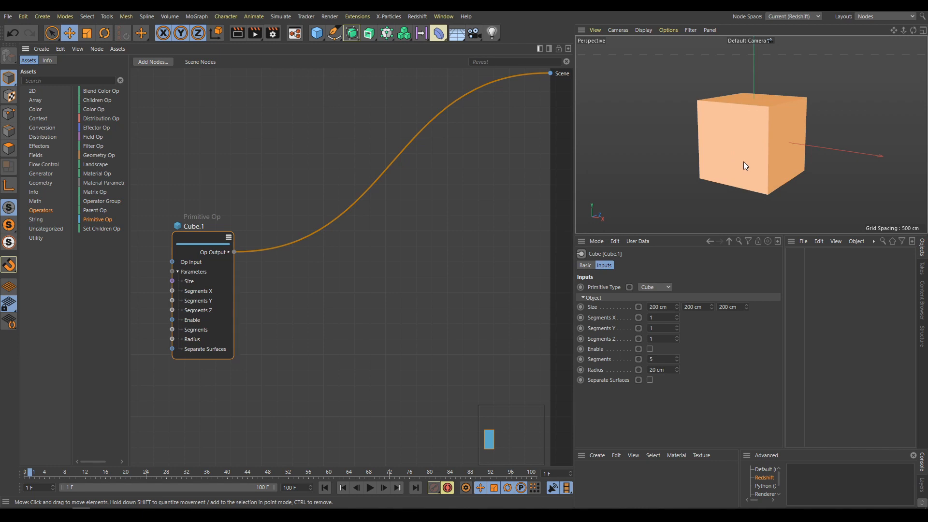
click(665, 286)
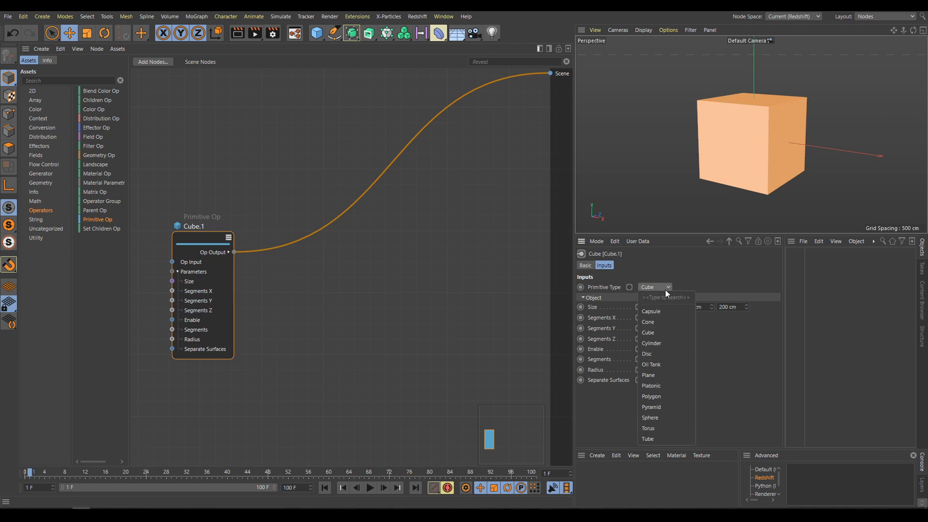
click(652, 418)
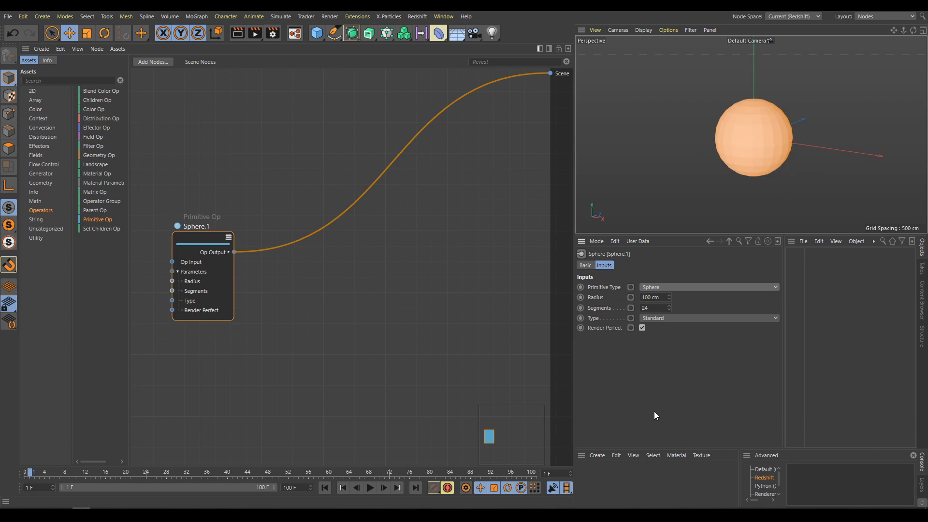
drag(658, 308, 634, 310)
text(5)
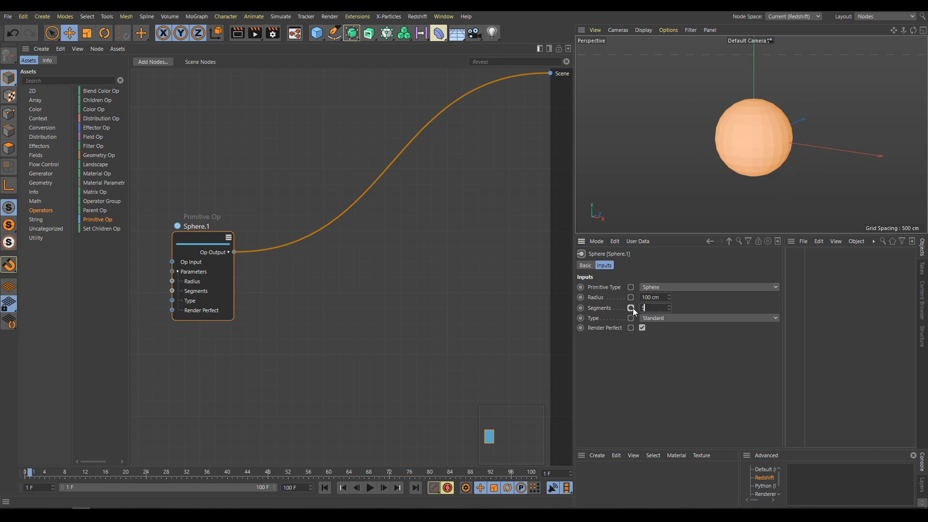
text(5)
key(Return)
Add a Distribution Op node, feed the sphere's output into its Op Input, and connect its Op Output to the Scene.
drag(93, 118, 305, 270)
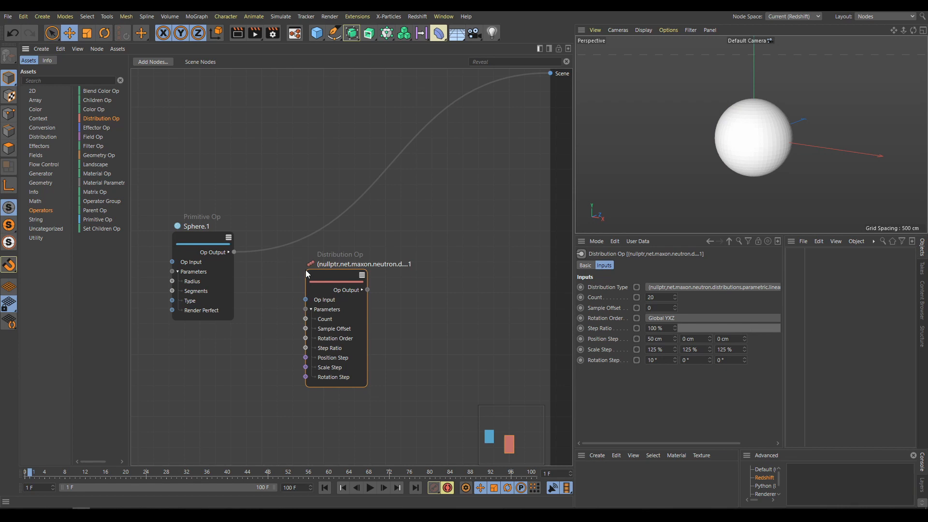
drag(234, 252, 306, 300)
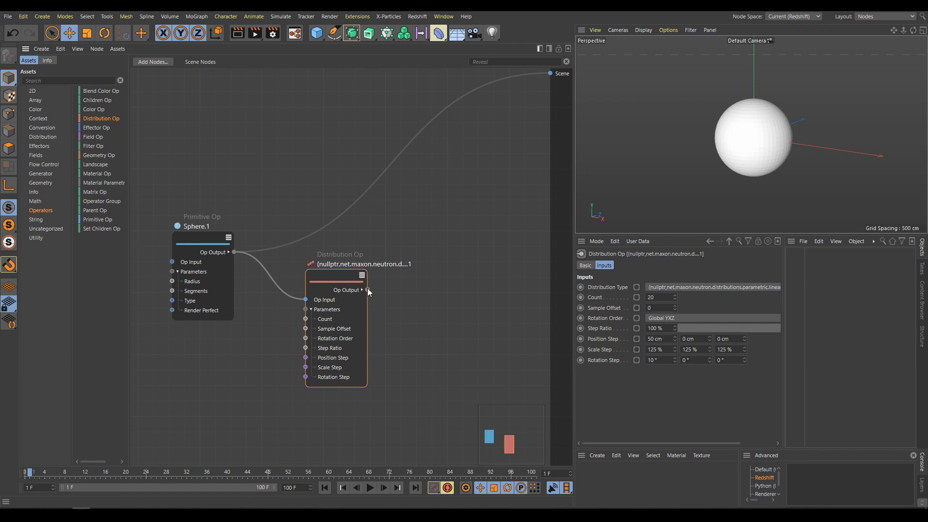
drag(367, 289, 548, 79)
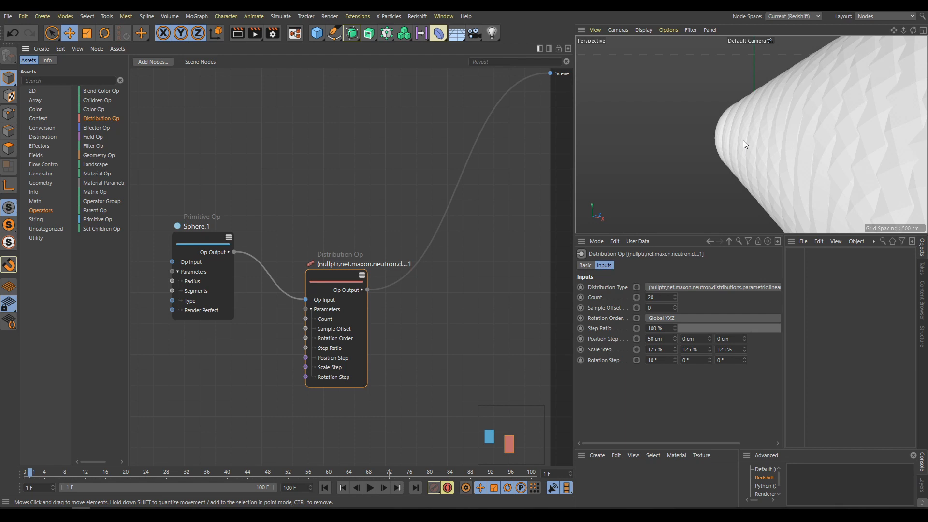
Set the Distribution Op's type to Radial with a count of 5 and a radius of about 153 cm.
click(687, 287)
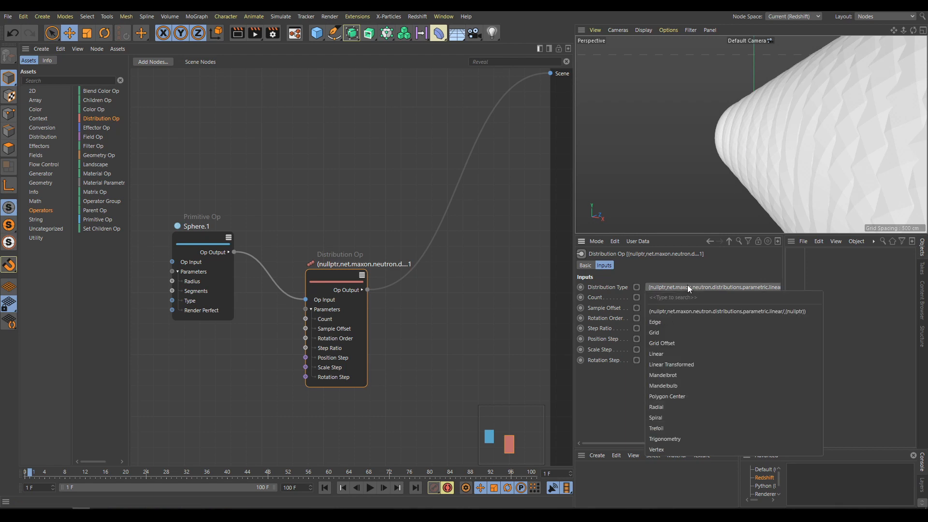
click(657, 407)
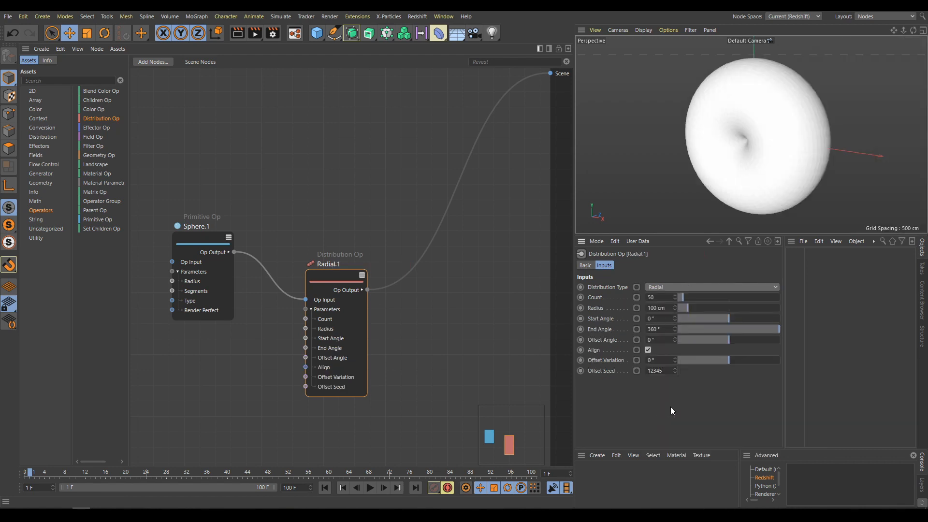
drag(680, 297, 679, 295)
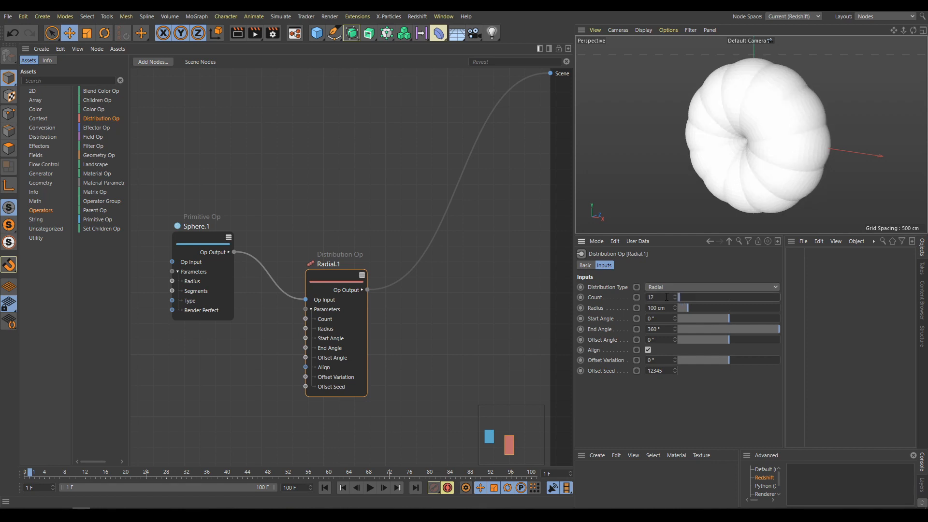
text(5)
key(Return)
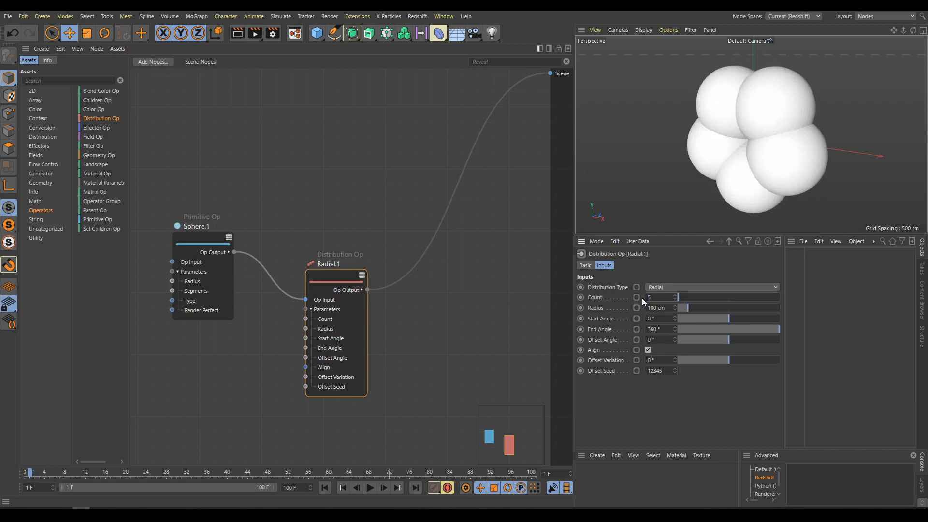
drag(686, 308, 694, 310)
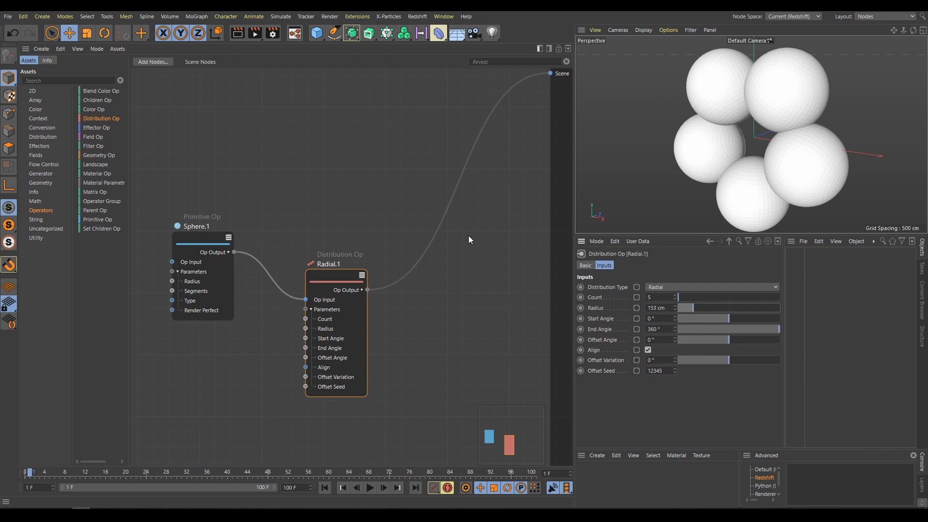
Add a Color Op node and wire it between the Radial distribution's Op Output and the Scene.
drag(96, 108, 458, 232)
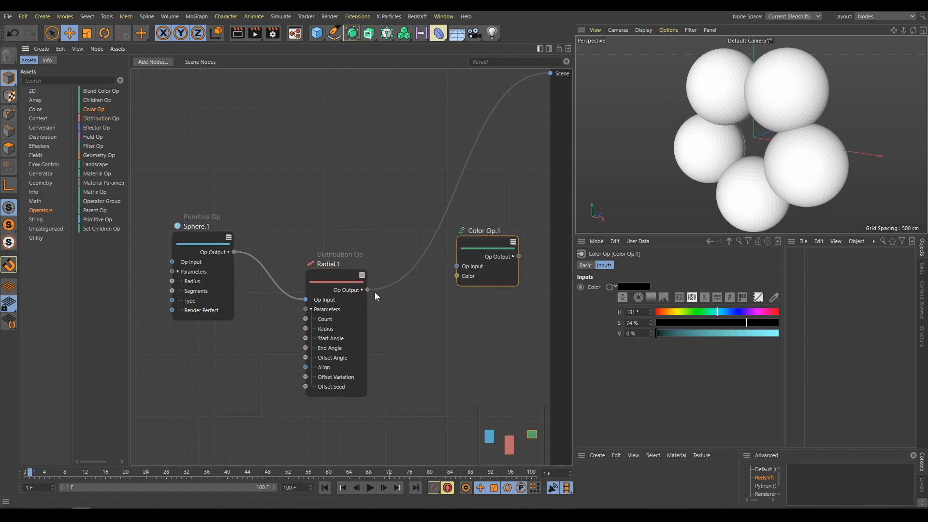
drag(368, 289, 457, 266)
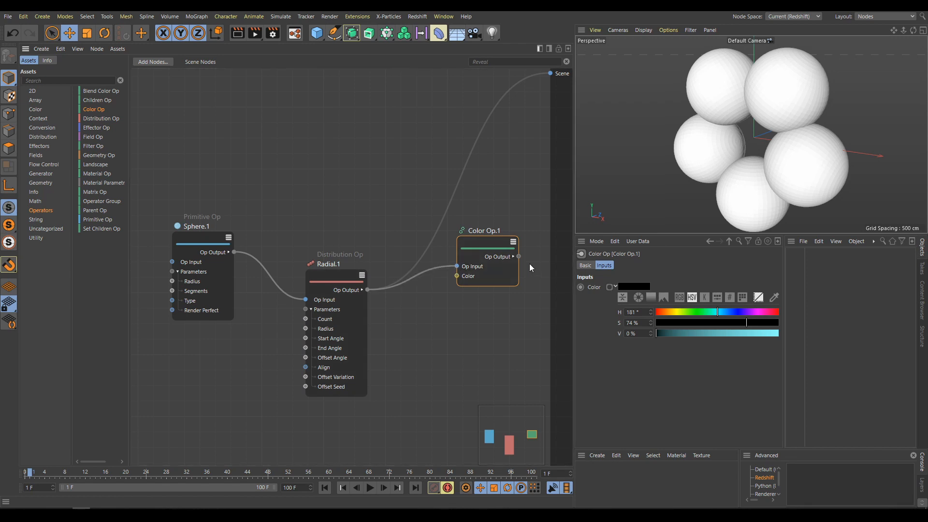
drag(519, 256, 550, 74)
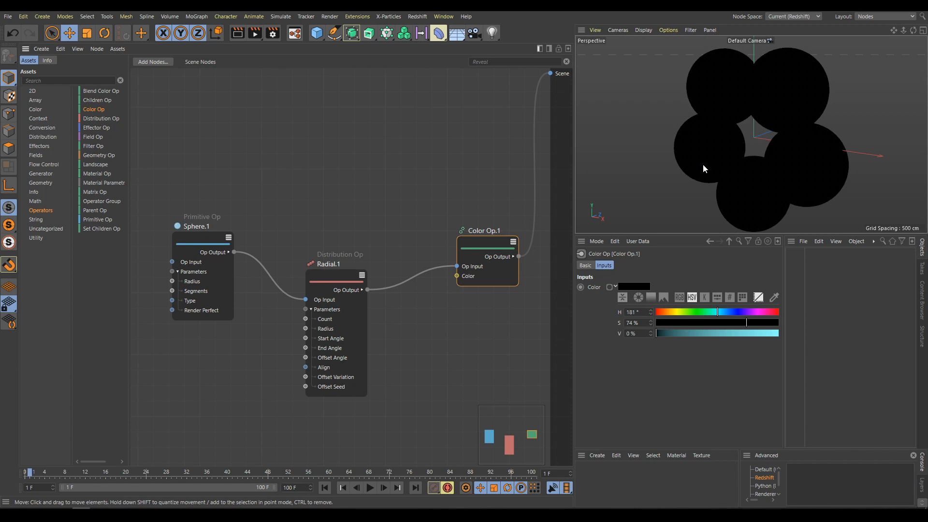
Set the Color Op's color to a light blue of about H 204°, S 46 %, V 81 %.
click(725, 312)
click(713, 322)
click(719, 334)
click(742, 334)
click(755, 333)
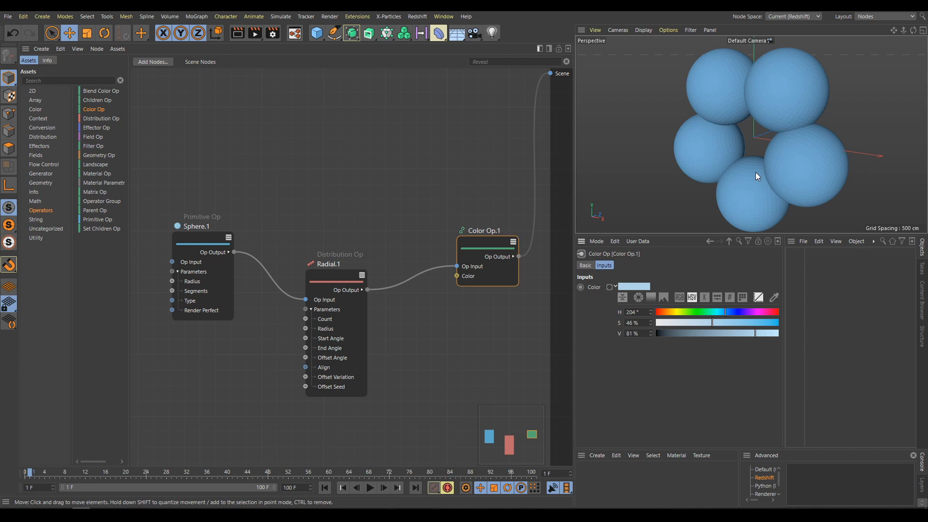
Rearrange the Sphere, Radial and Color Op nodes into a compact row in the graph.
drag(193, 237, 170, 212)
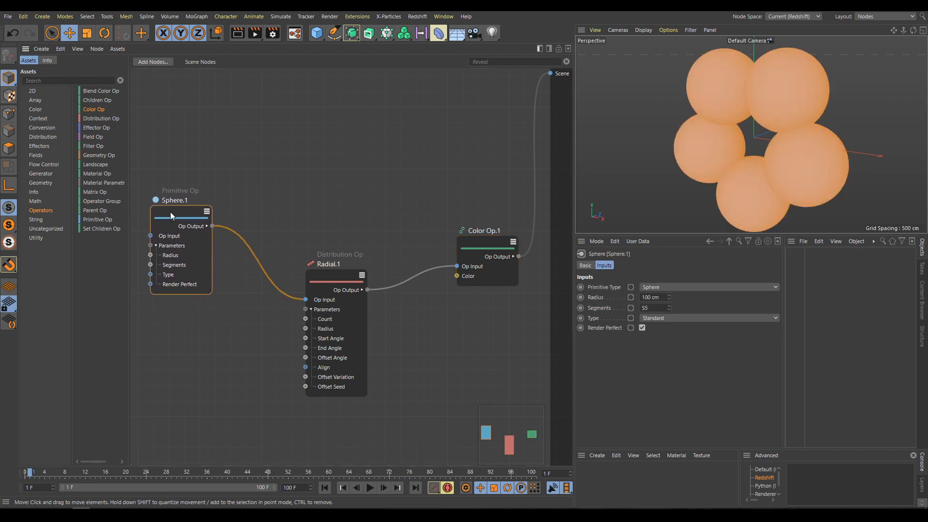
drag(338, 272, 264, 203)
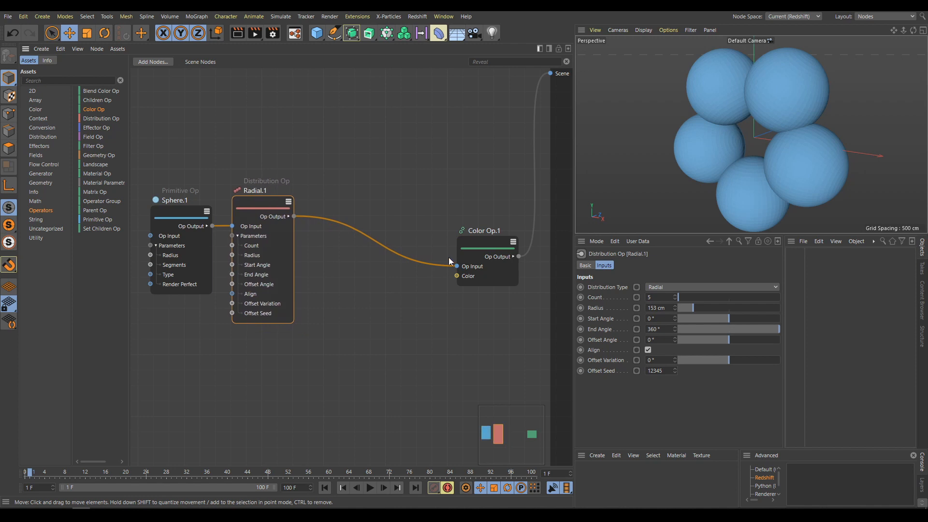
drag(496, 242, 367, 195)
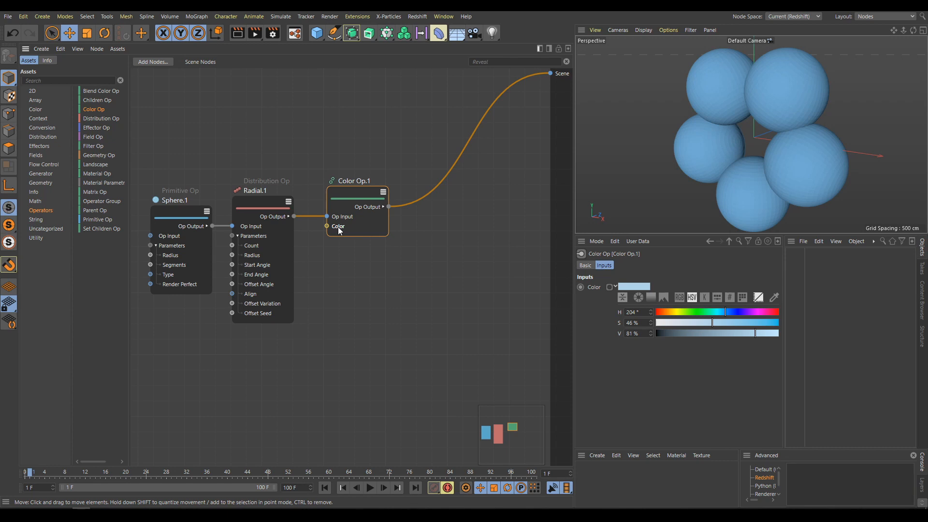
Expand the Radial node's outputs and connect its Ratio output to the Color Op's Color input.
click(288, 216)
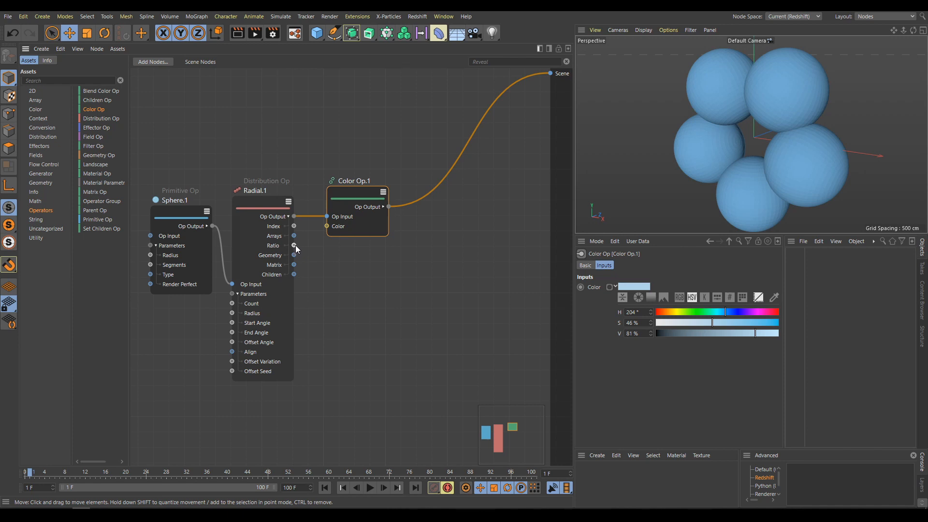
drag(295, 245, 327, 229)
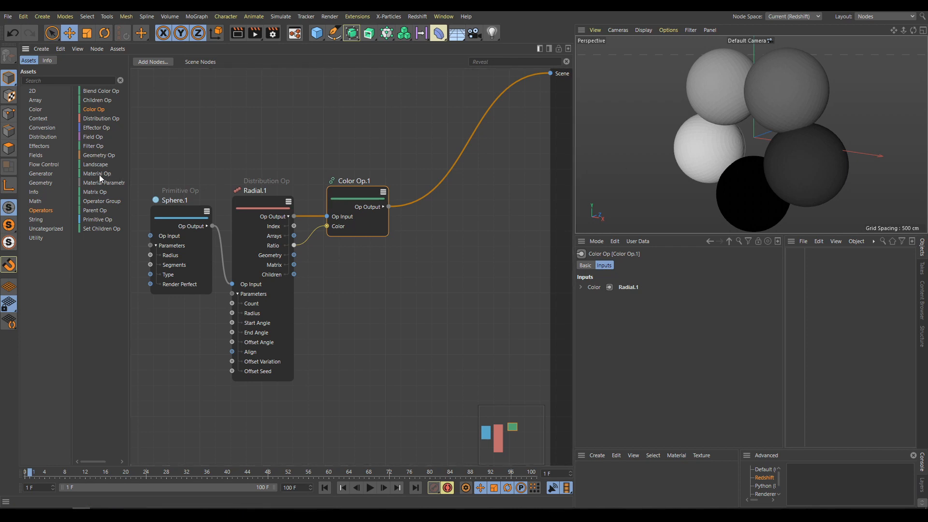
Add a Material Op node and wire it between the Color Op's Op Output and the Scene.
drag(141, 179, 457, 207)
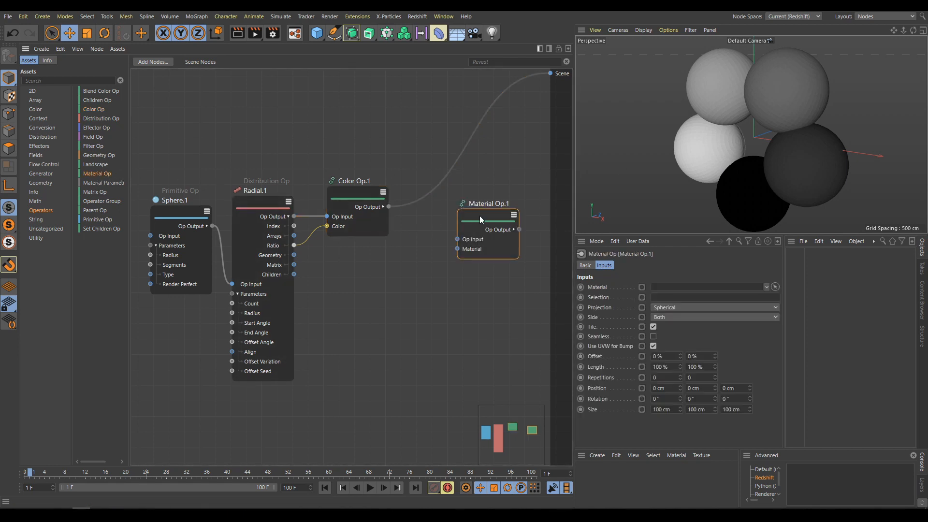
drag(389, 207, 444, 228)
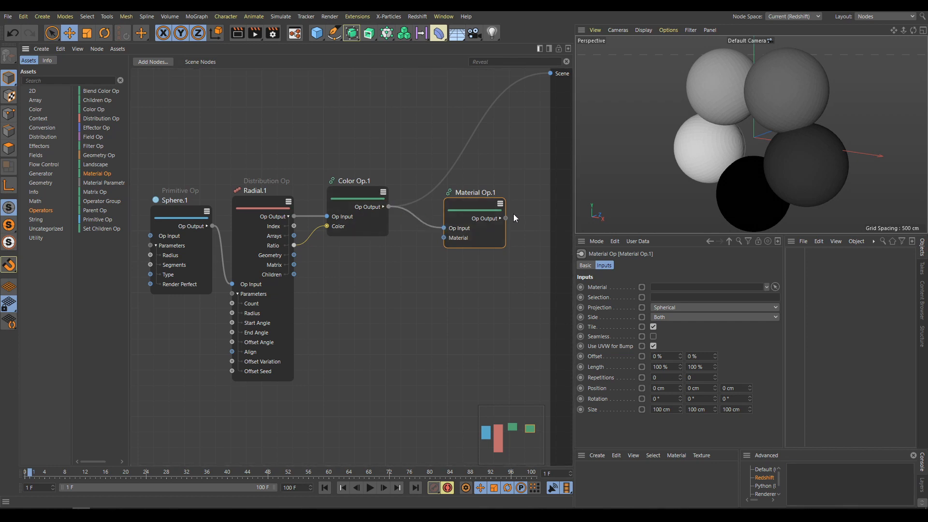
drag(506, 218, 550, 73)
Create a new Redshift material, RS Material, and assign it to the Material Op's Material input.
click(598, 456)
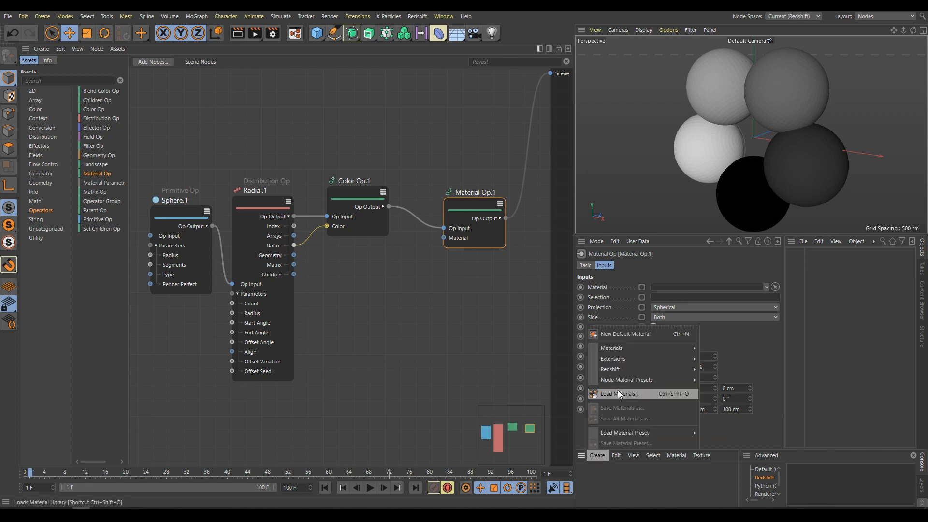
mouse_move(629, 369)
mouse_move(704, 369)
click(749, 370)
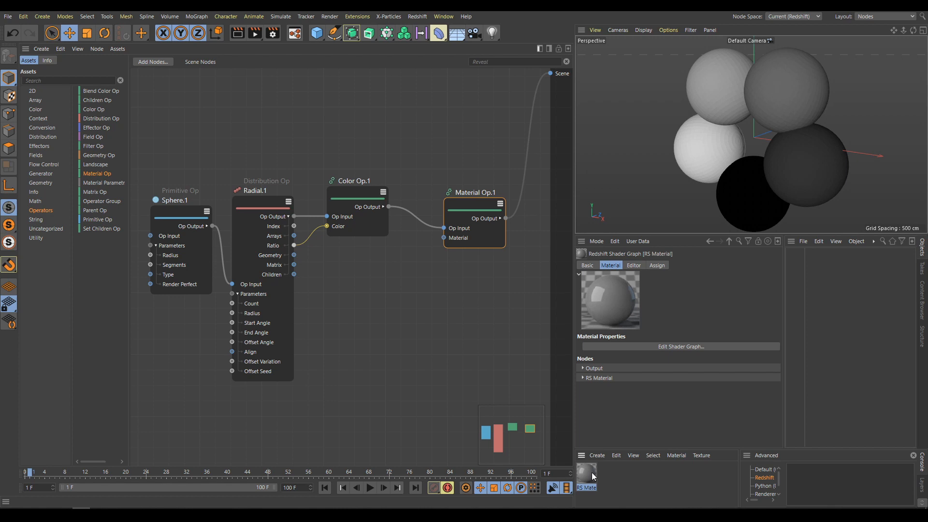
drag(476, 205, 447, 192)
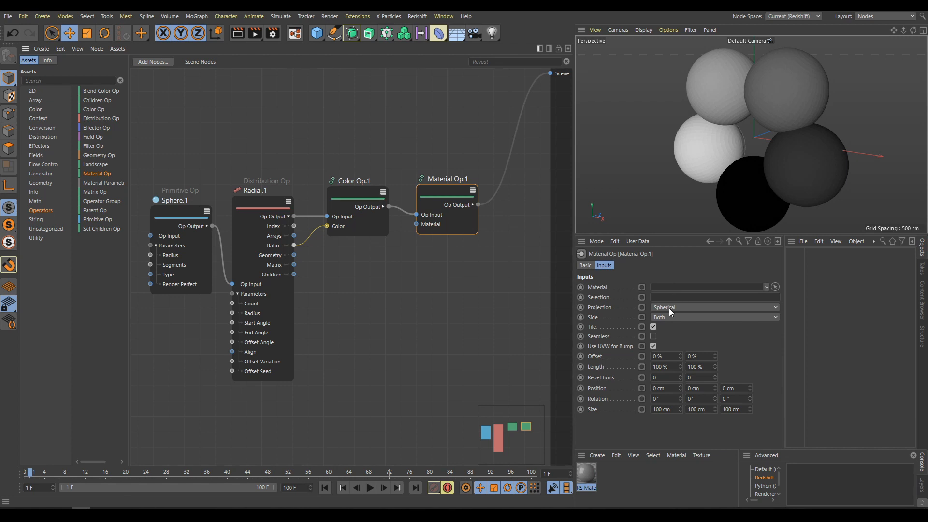
drag(586, 475, 678, 289)
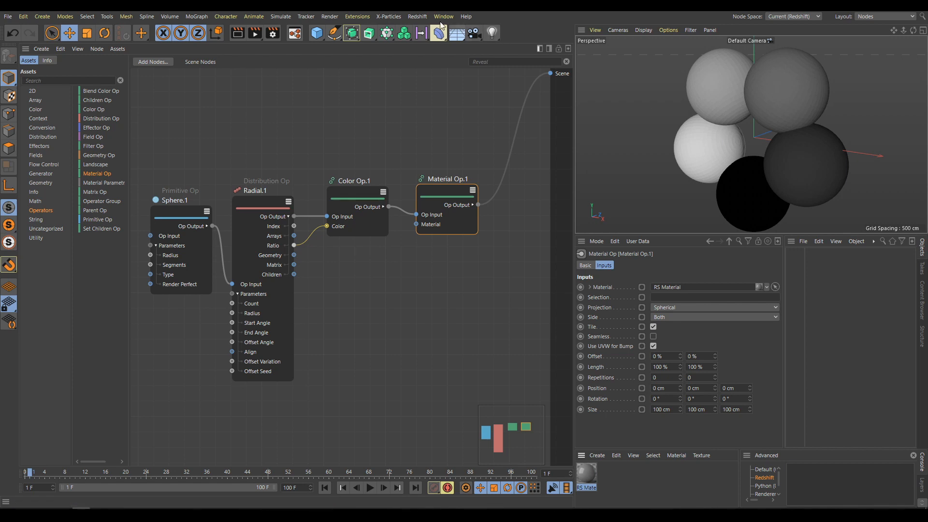
Open the Redshift RenderView, place its window over the viewport, and start the interactive render of the spheres.
click(418, 17)
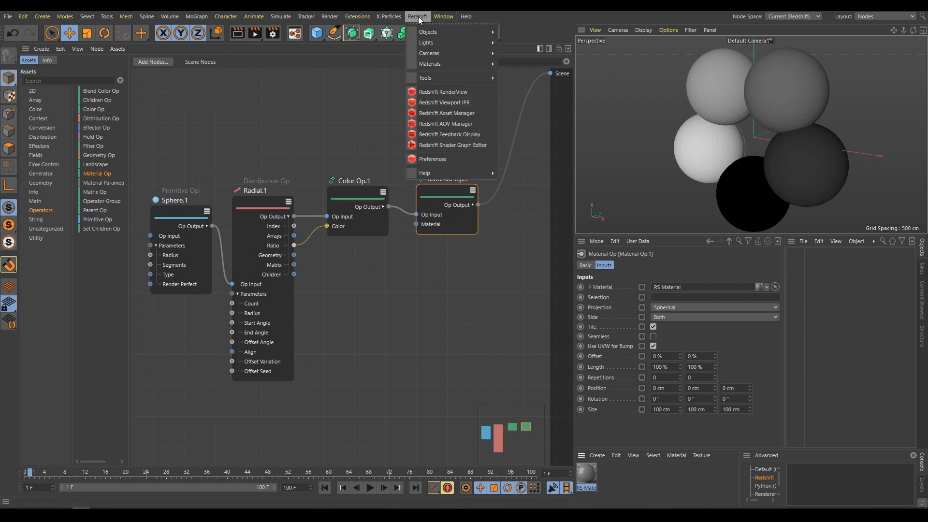
click(433, 91)
drag(573, 89, 697, 25)
click(581, 57)
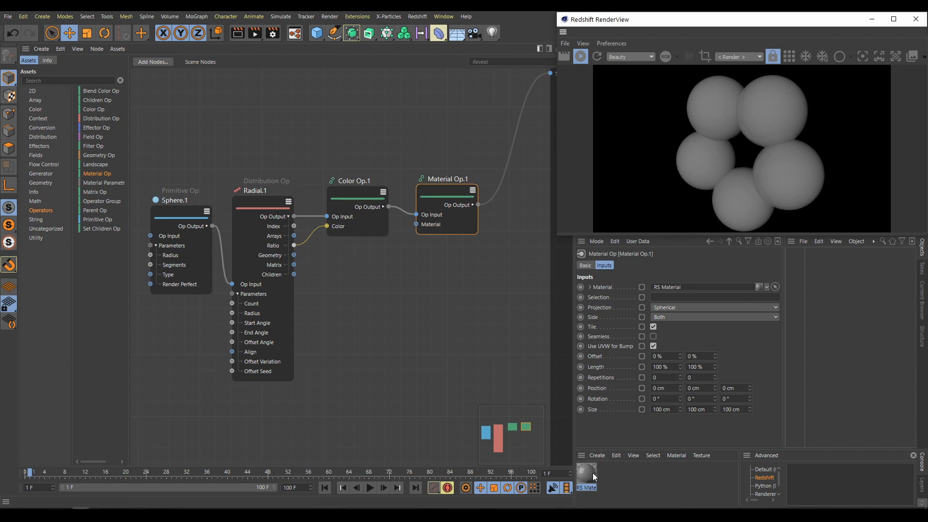
middle_drag(404, 365, 422, 261)
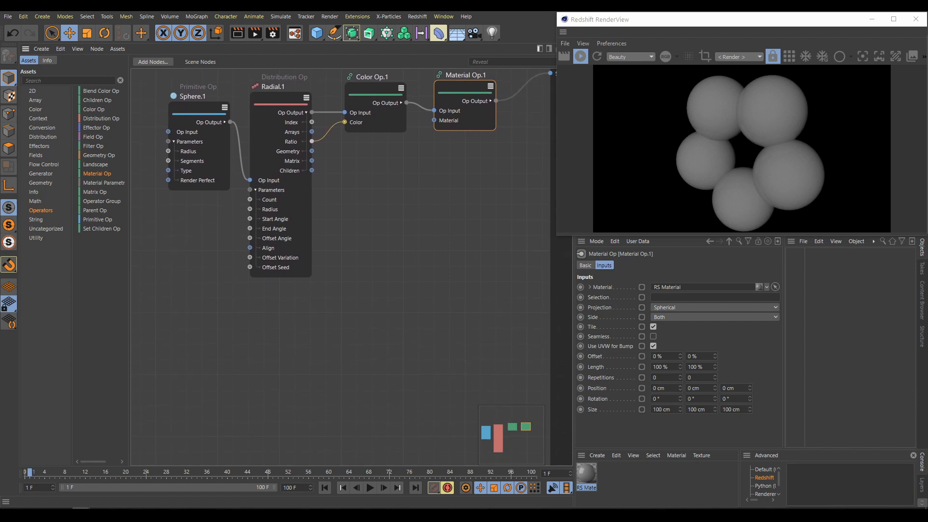
Open the RS Material's shader graph below the scene nodes and set the material's reflection weight to 0.
double_click(587, 475)
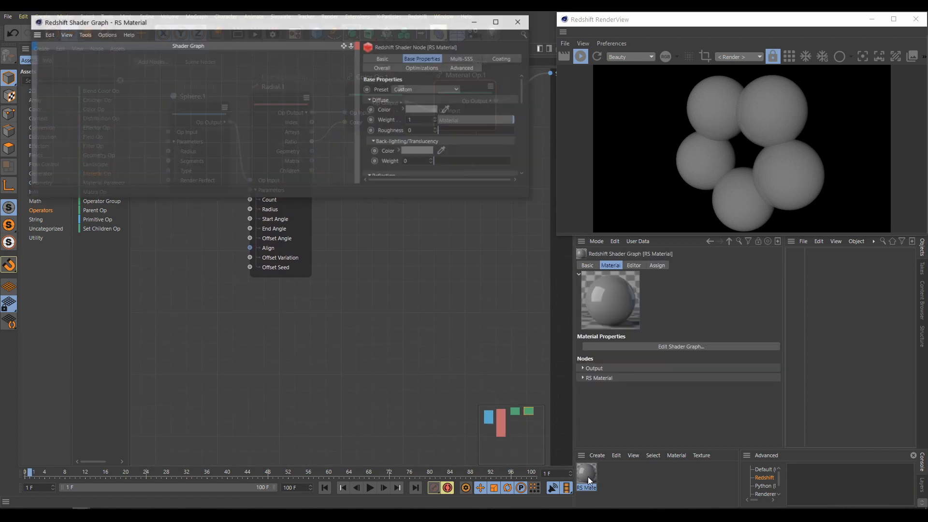
drag(255, 26, 257, 256)
drag(533, 430, 569, 465)
middle_drag(222, 377, 345, 297)
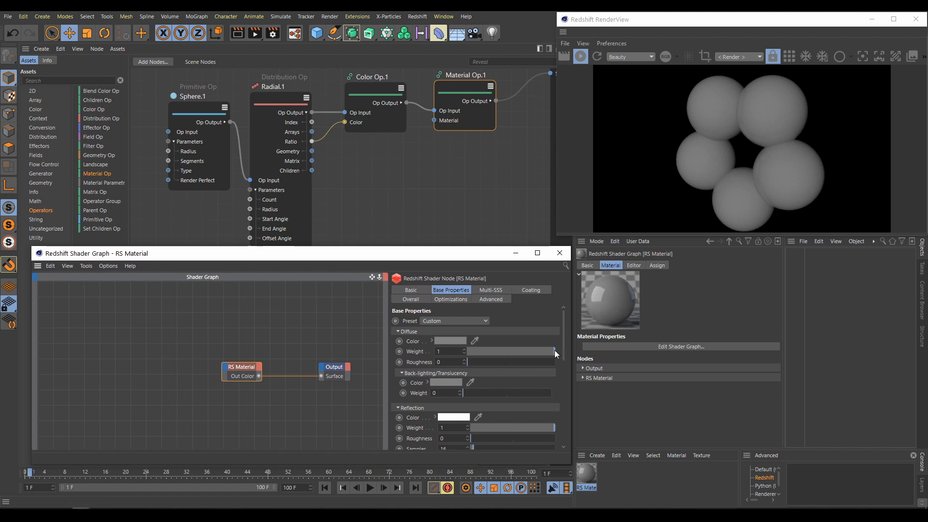
drag(564, 349, 565, 372)
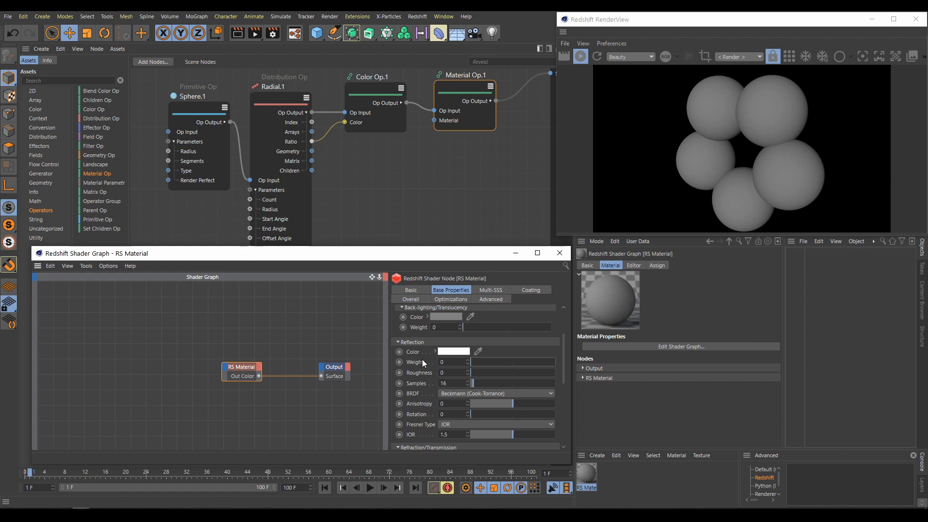
Add a Color User Data node to the shader graph and connect its output to the RS Material's Diffuse Color.
double_click(80, 340)
text(user)
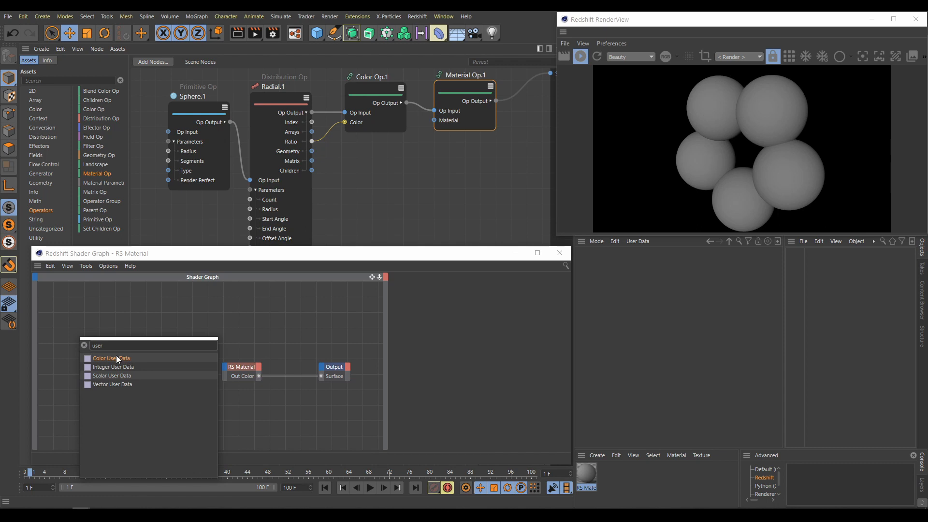
click(114, 358)
drag(85, 334, 224, 369)
mouse_move(282, 376)
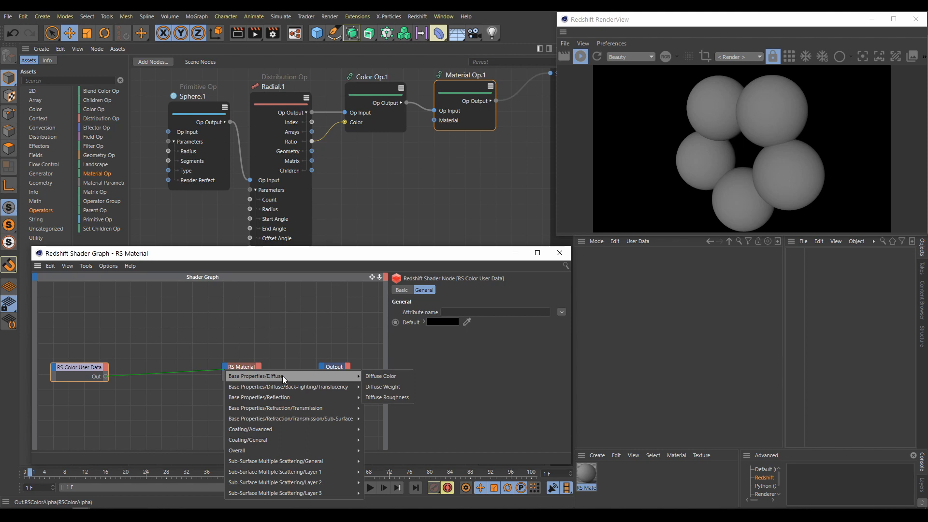
click(386, 377)
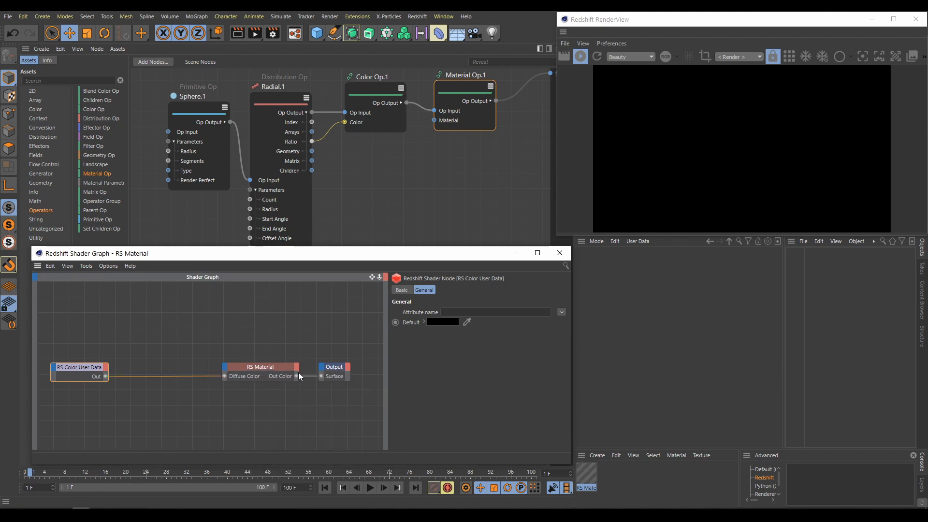
click(300, 372)
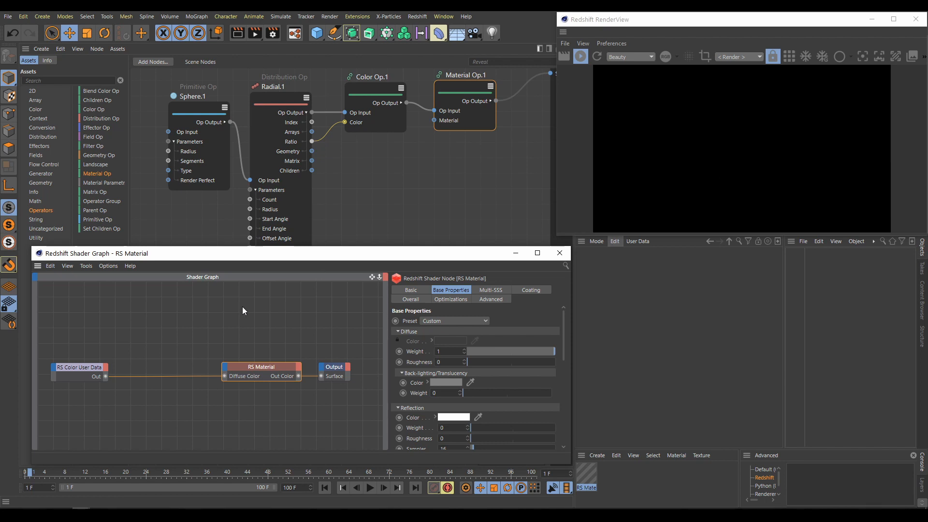
Set the Color User Data attribute to Object Color (RSObjectColor) and refresh the render.
click(74, 369)
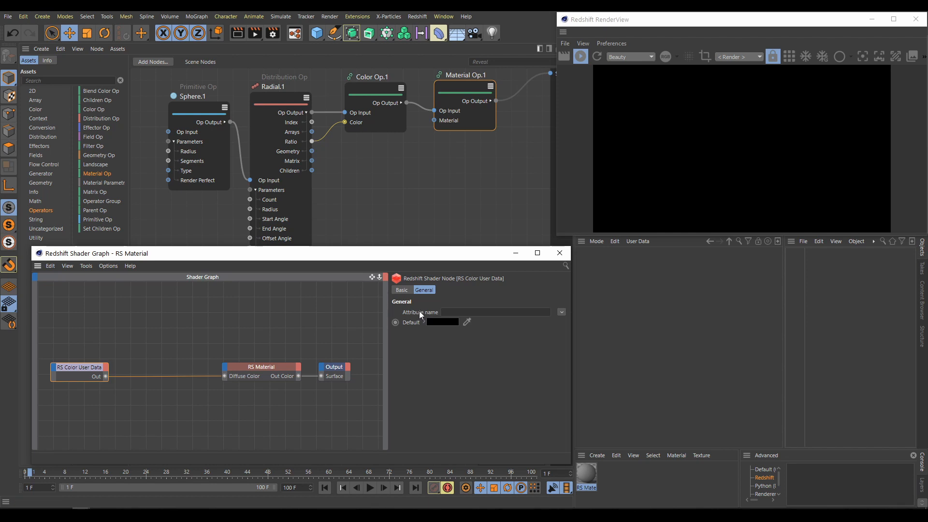
click(561, 312)
mouse_move(572, 332)
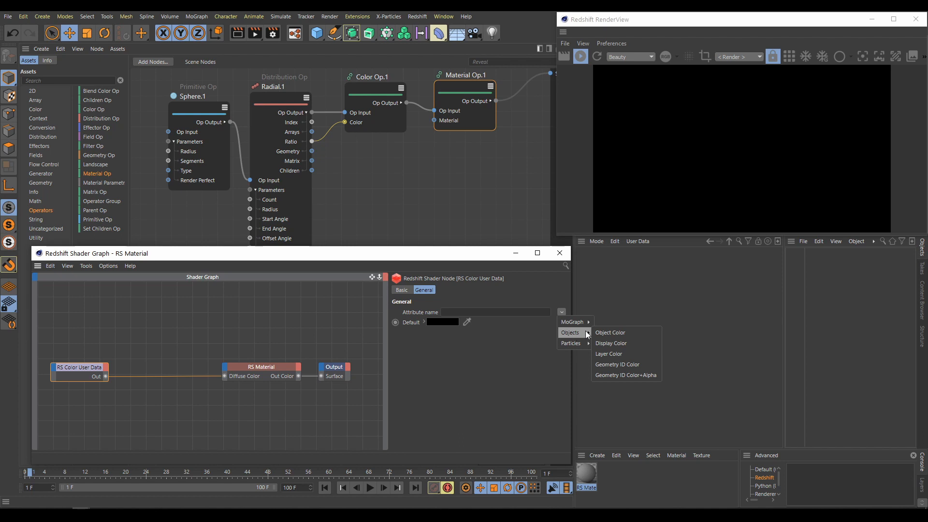
click(611, 332)
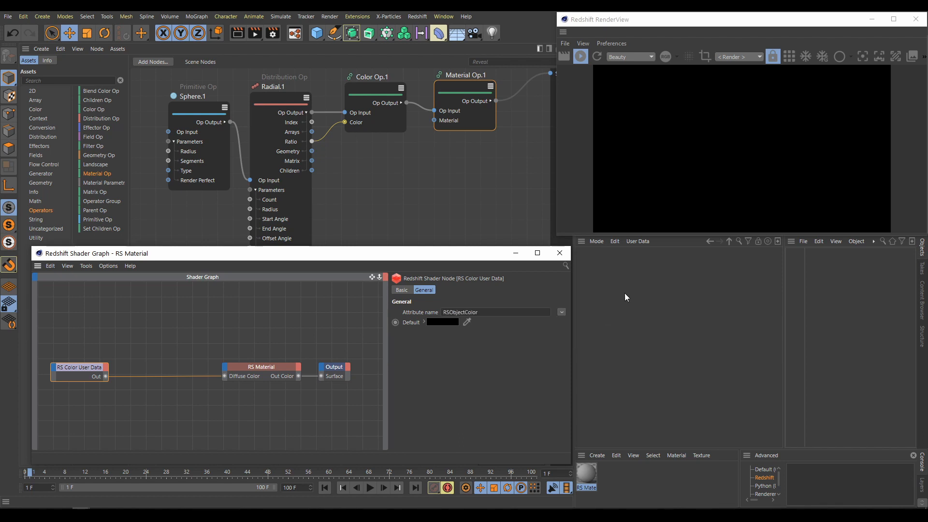
click(597, 56)
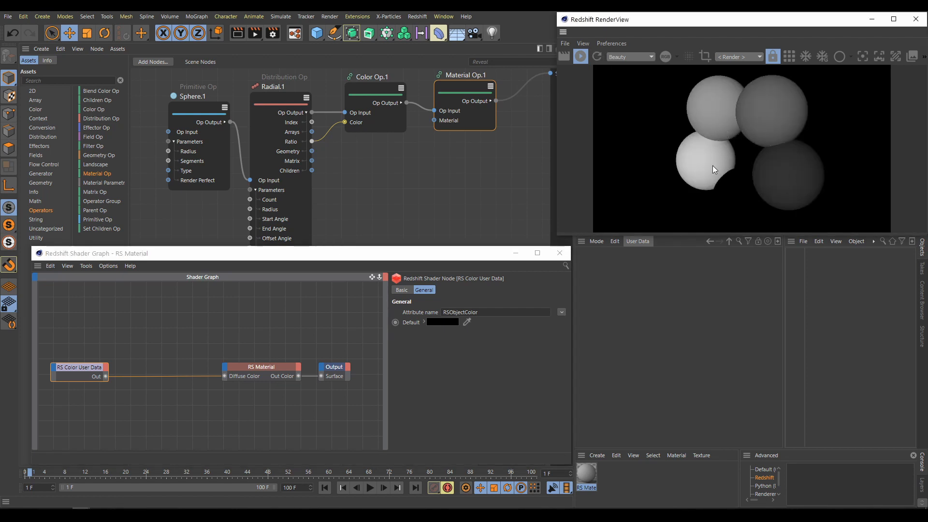
Add a Ramp node and wire it between the Color User Data output and the RS Material's Diffuse Color.
double_click(166, 336)
text(ramp)
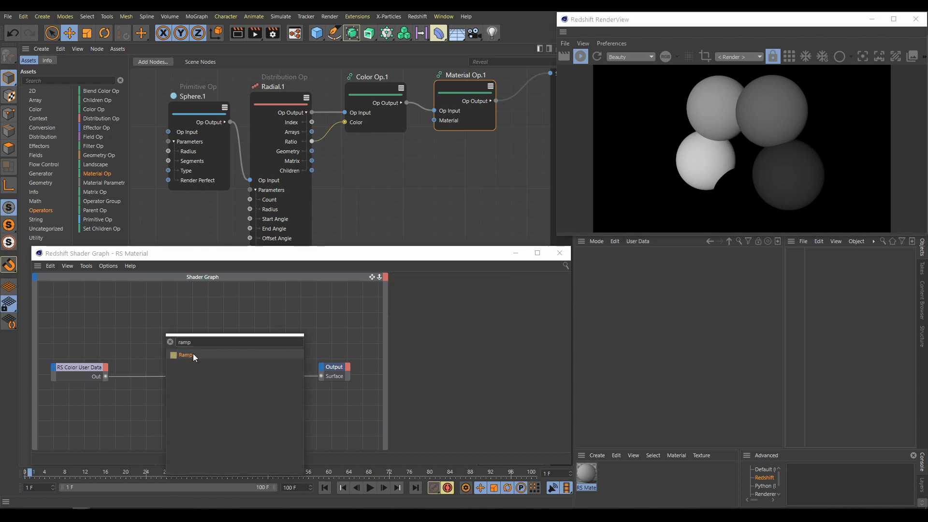
click(193, 353)
drag(161, 332, 161, 344)
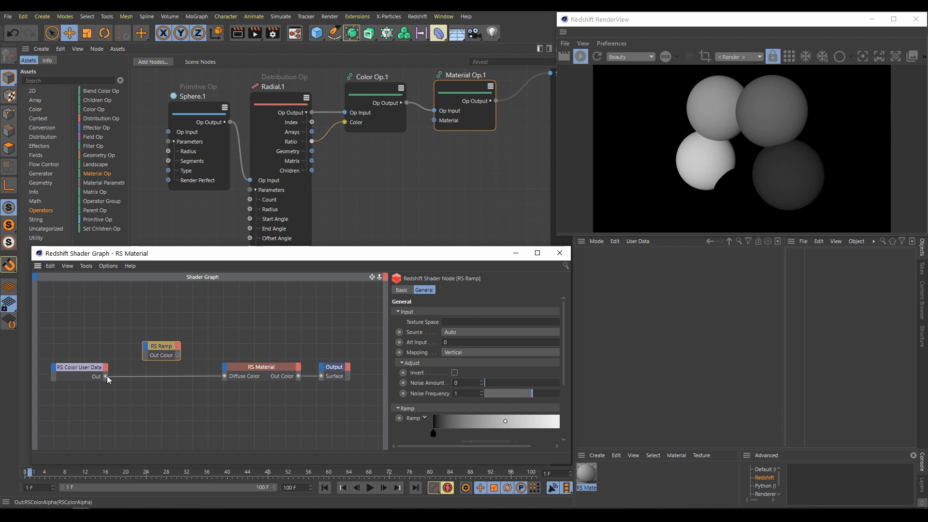
drag(106, 376, 144, 346)
mouse_move(179, 352)
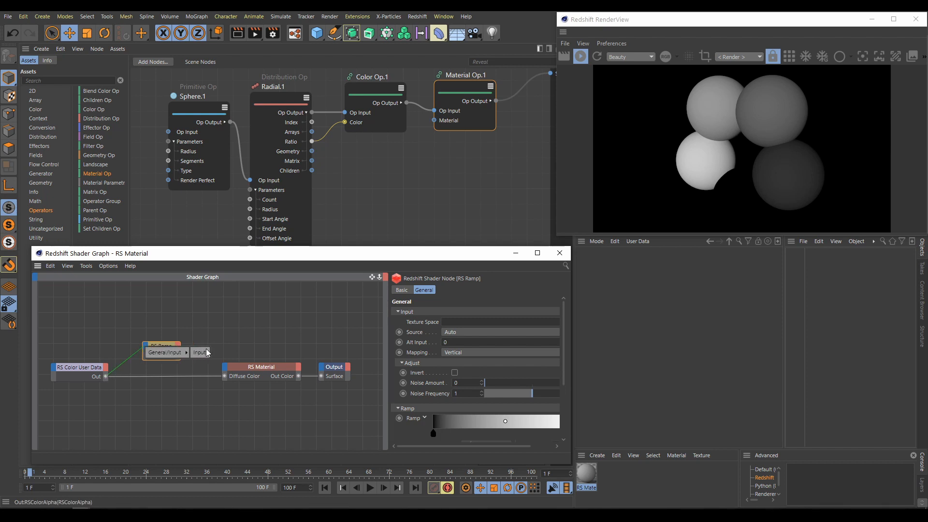
click(205, 351)
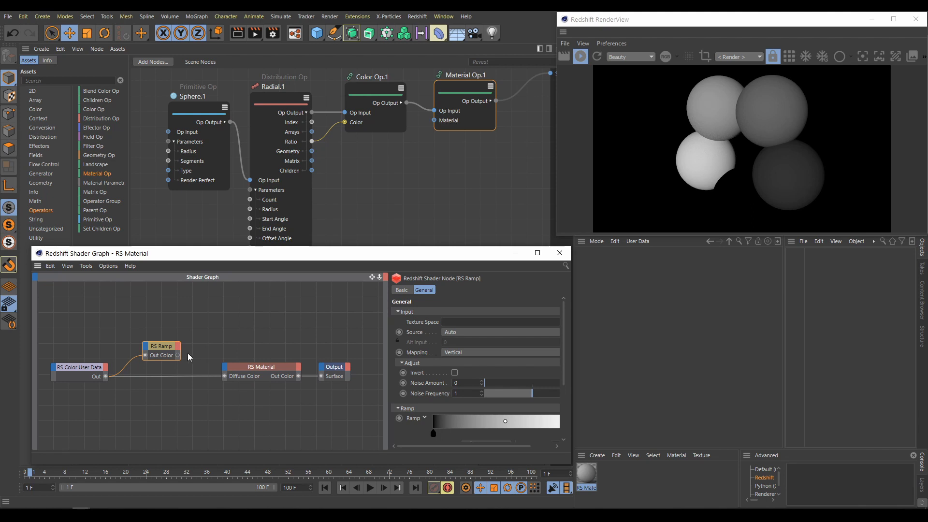
drag(177, 355, 224, 375)
Enlarge the ramp's settings area and load a gradient preset of blue, white and purple tones into the RS Ramp.
drag(574, 382, 597, 382)
drag(400, 389, 377, 391)
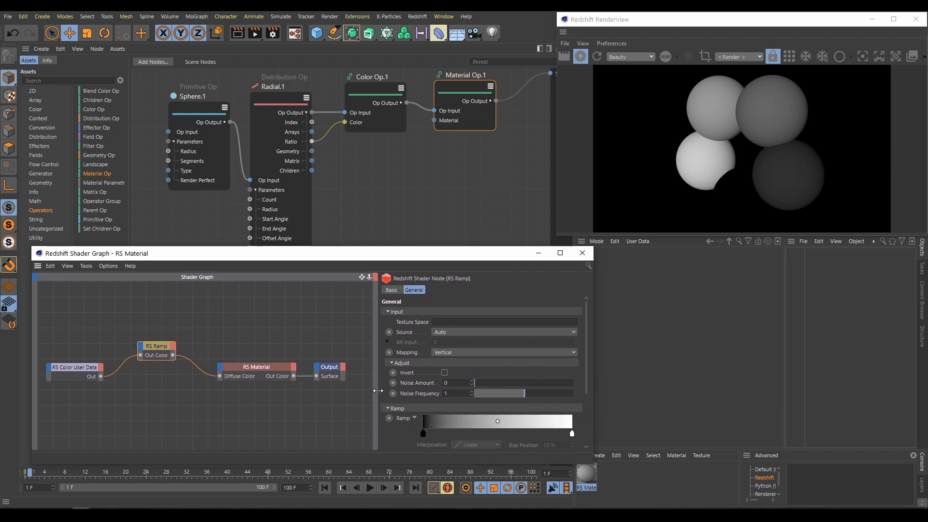
drag(584, 383, 584, 437)
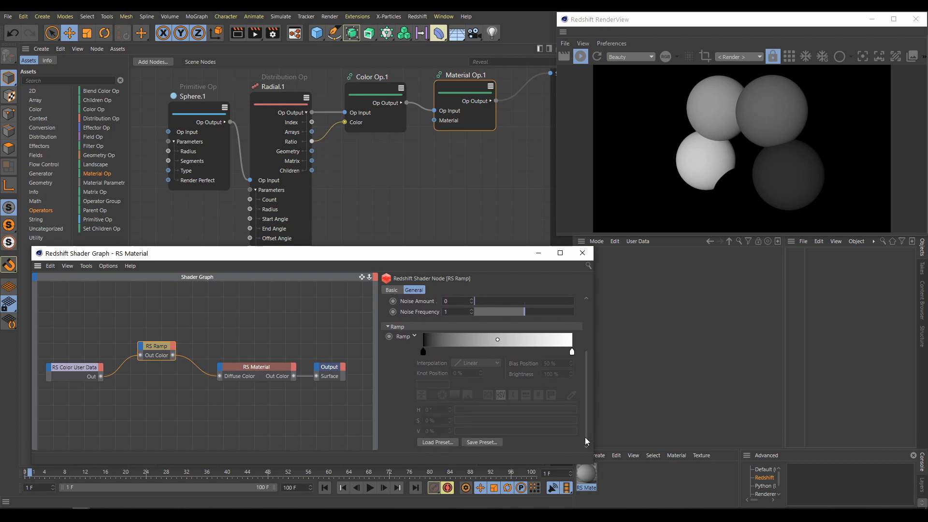
click(434, 440)
double_click(354, 265)
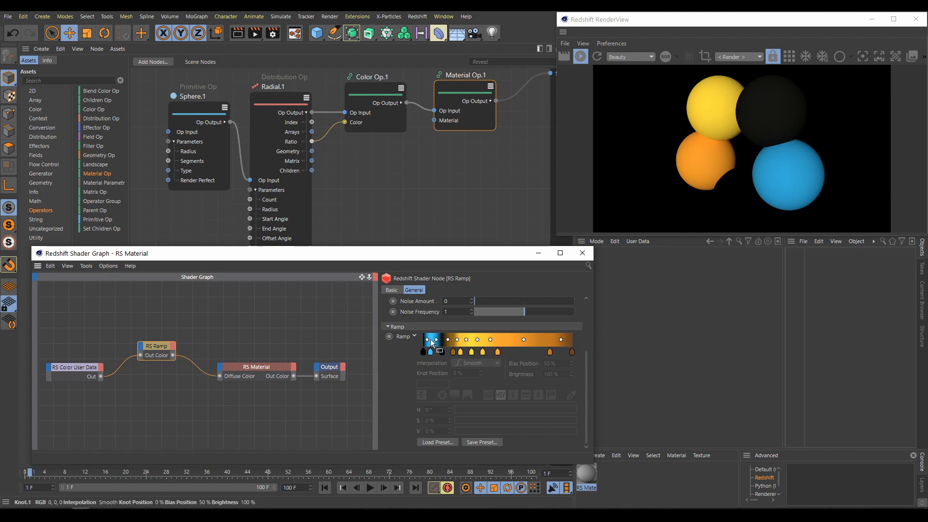
click(439, 442)
click(512, 269)
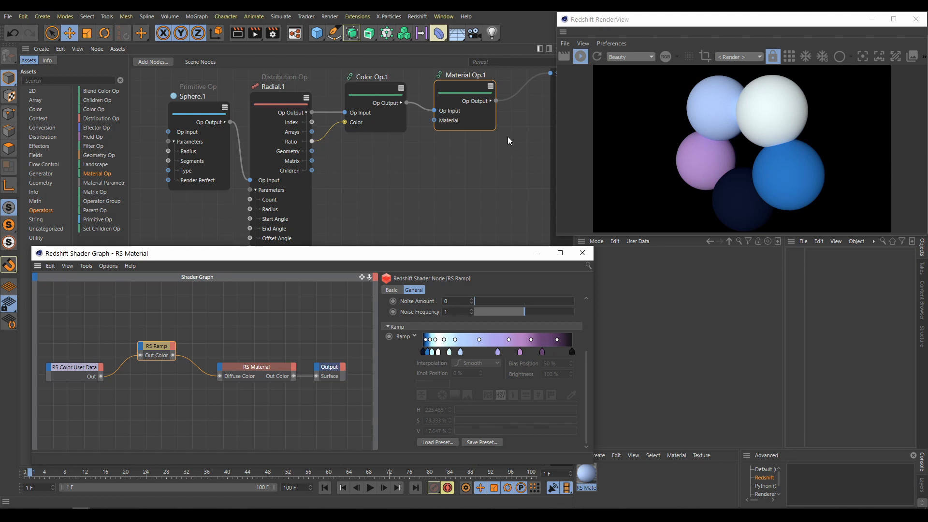
Set the Radial distribution's count to 7 and its radius to 186 cm.
click(377, 89)
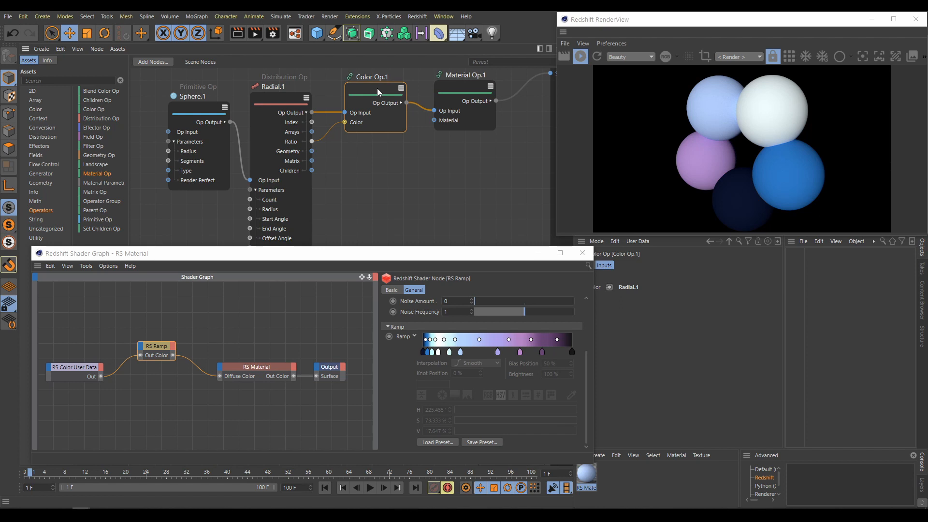
drag(595, 327, 565, 326)
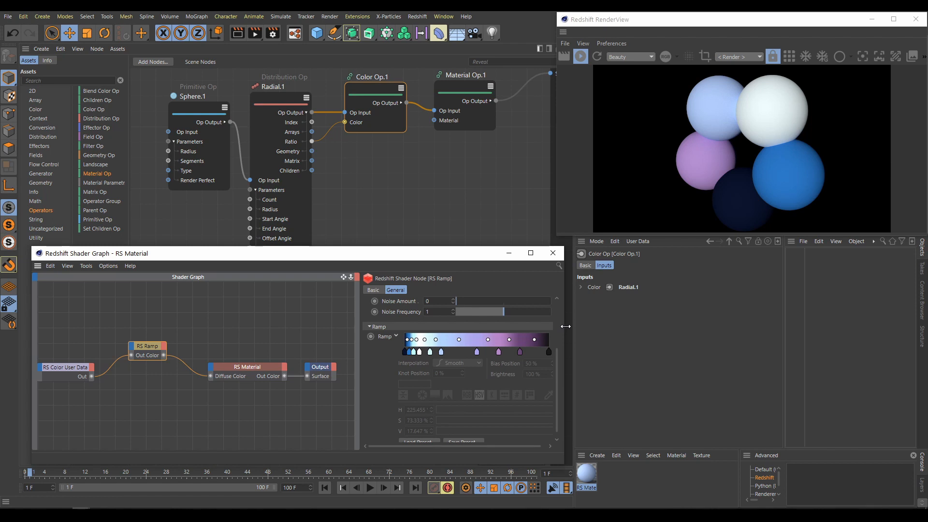
click(277, 96)
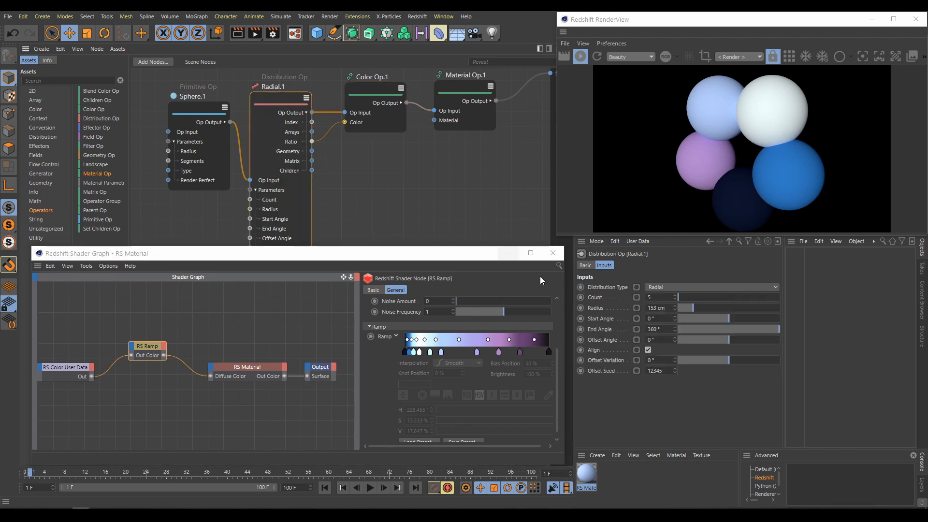
click(675, 295)
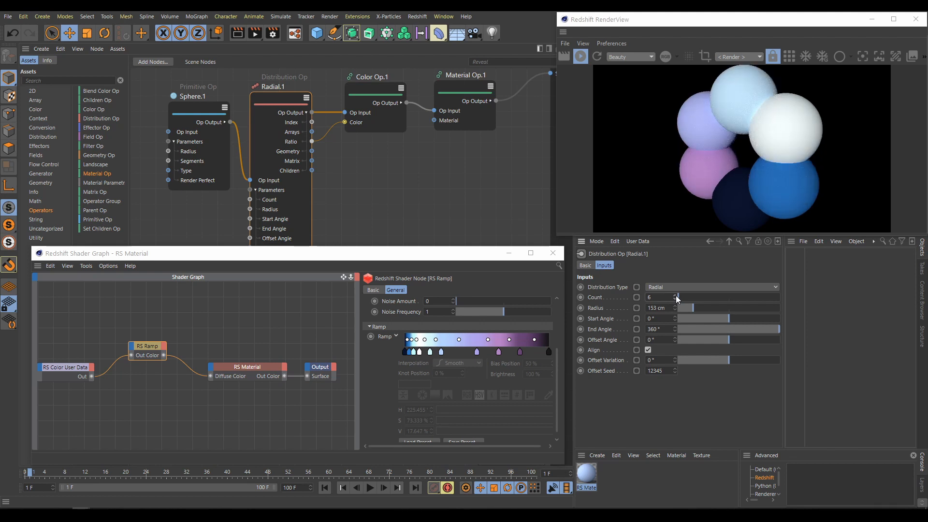
drag(691, 309, 697, 310)
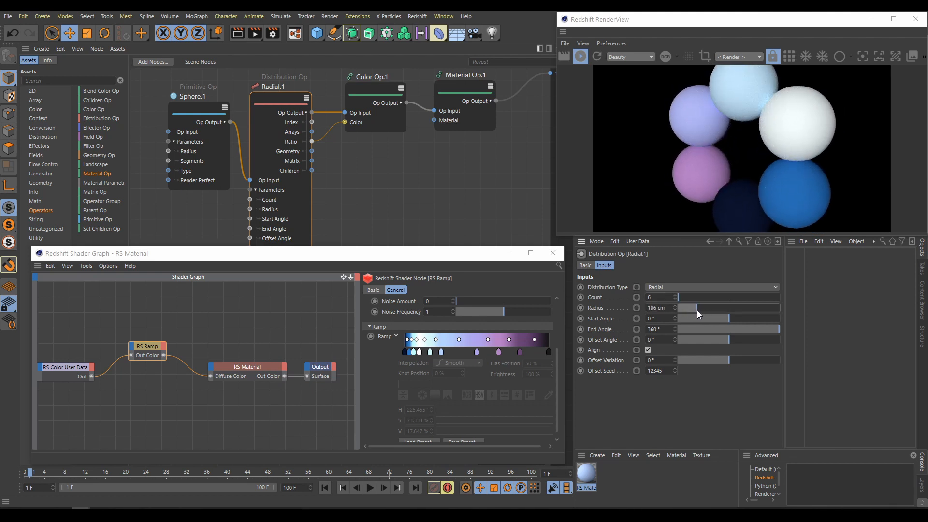
click(675, 295)
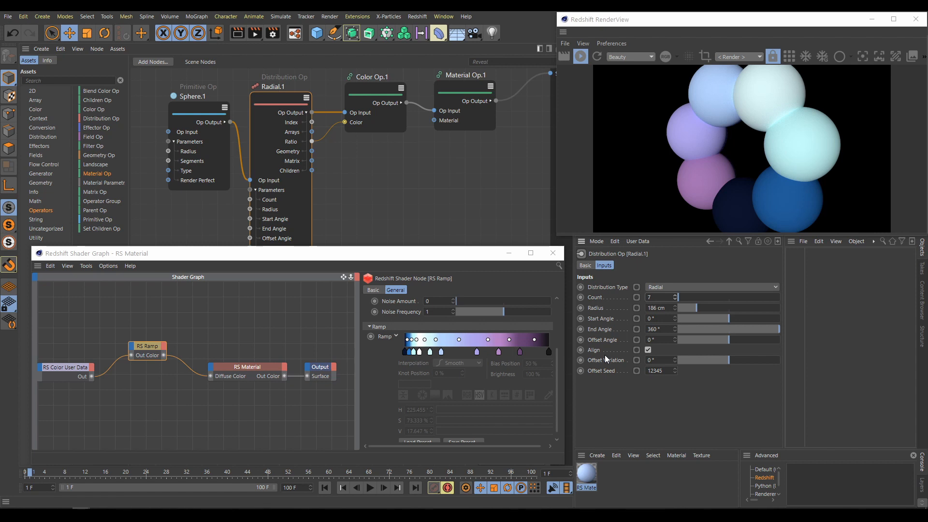
Add a Redshift Dome Light to the scene.
click(415, 16)
mouse_move(425, 41)
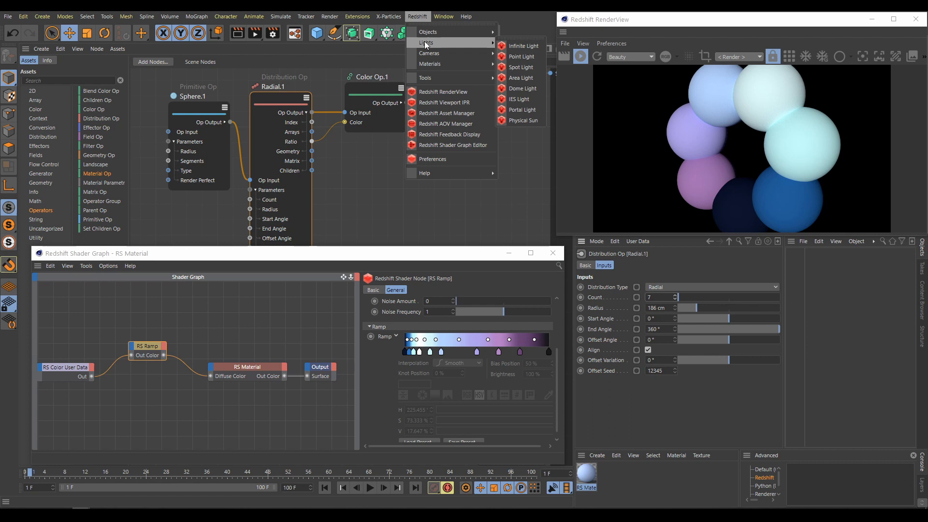
click(527, 90)
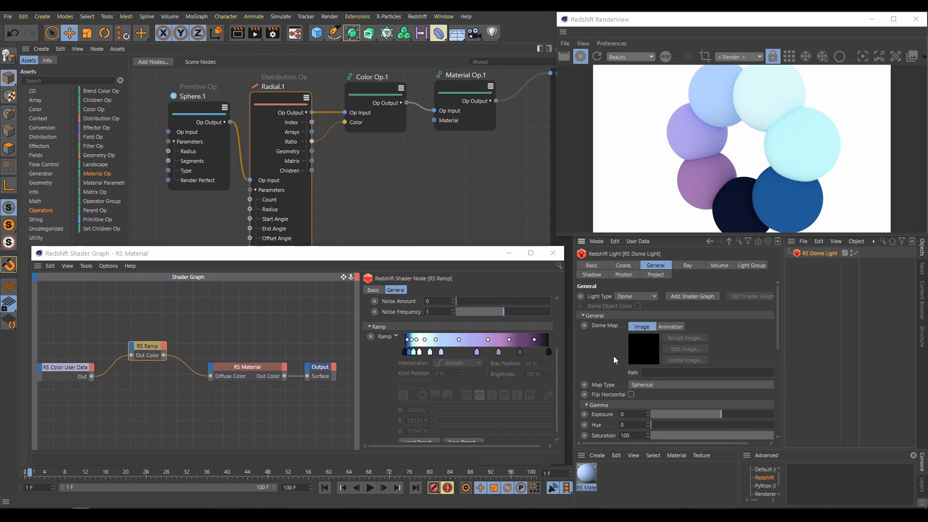
Turn off the dome light's visible background and set its exposure to 0.275.
drag(778, 328, 777, 366)
click(651, 387)
drag(776, 379, 780, 352)
mouse_move(720, 403)
mouse_down()
mouse_move(711, 402)
mouse_move(723, 402)
mouse_up()
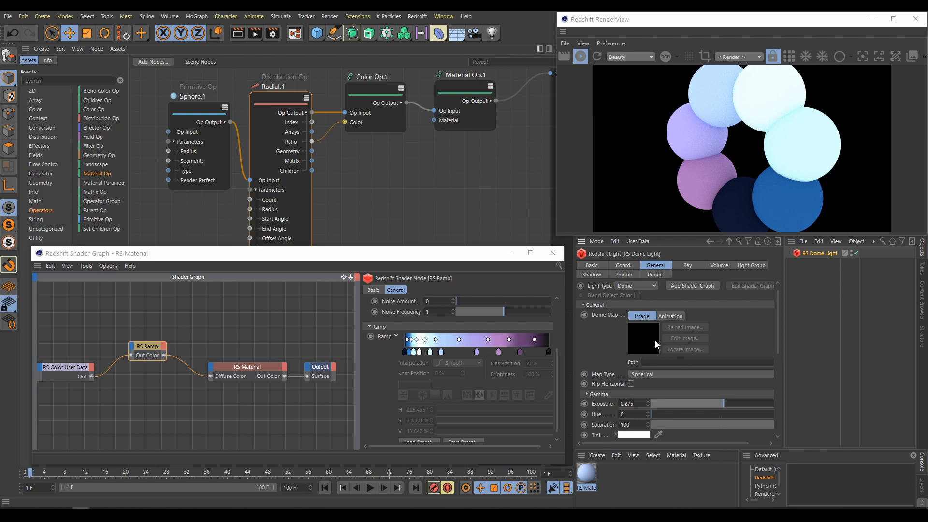
Add a standard Redshift camera, uncover the viewport and frame the ring of spheres through the camera.
click(416, 17)
mouse_move(427, 53)
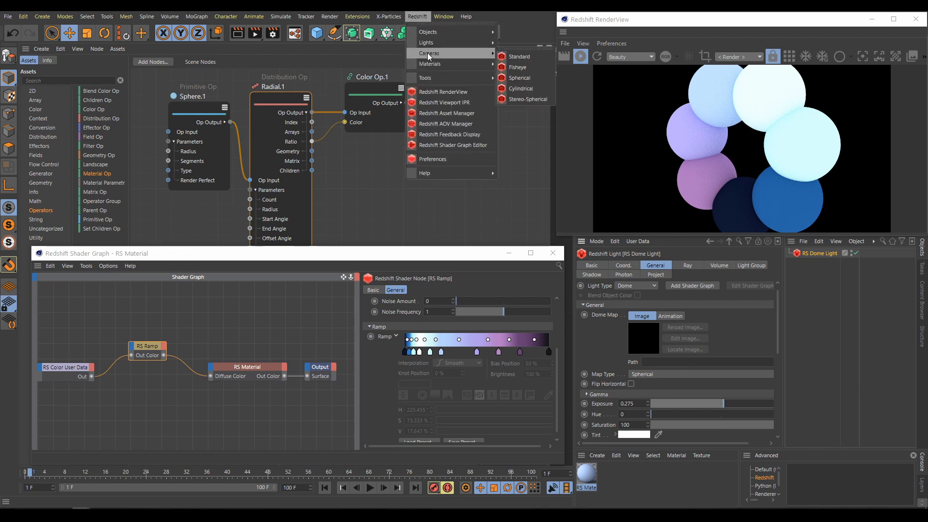
click(520, 57)
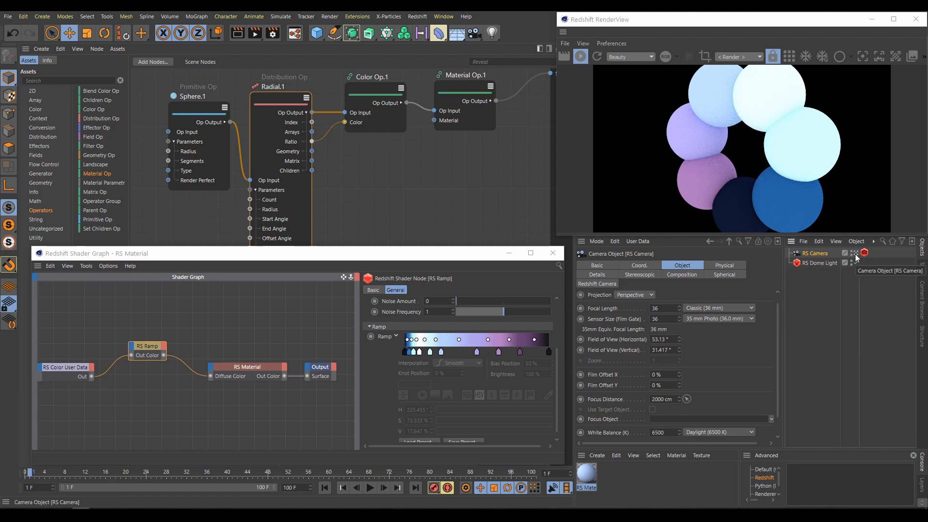
drag(753, 24, 398, 37)
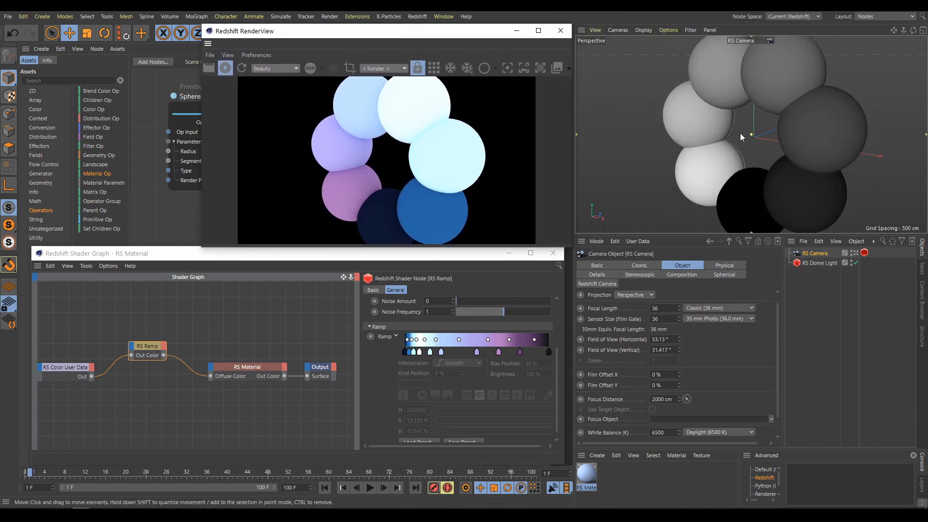
scroll(740, 132, down, 2)
alt+drag(713, 158, 714, 199)
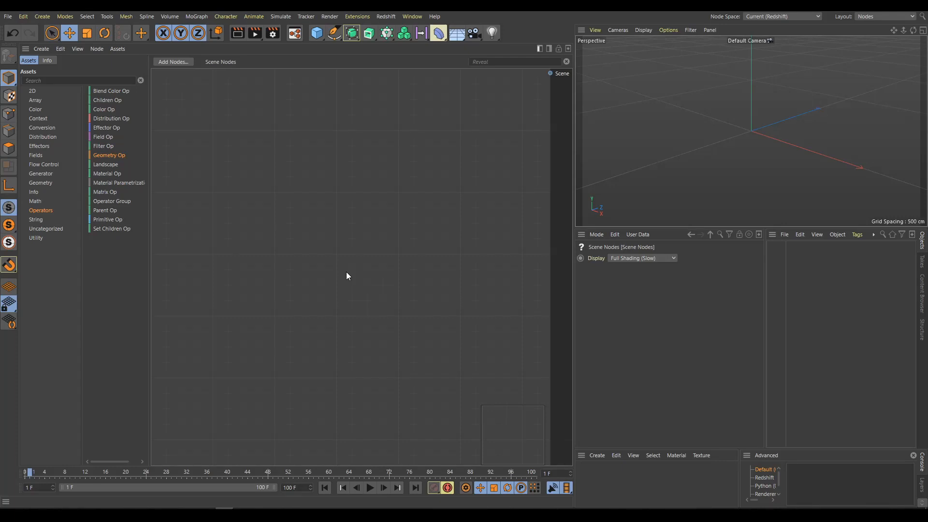
In the empty scene, add a regular Sphere primitive with a radius of 142 cm and 50 segments.
click(316, 37)
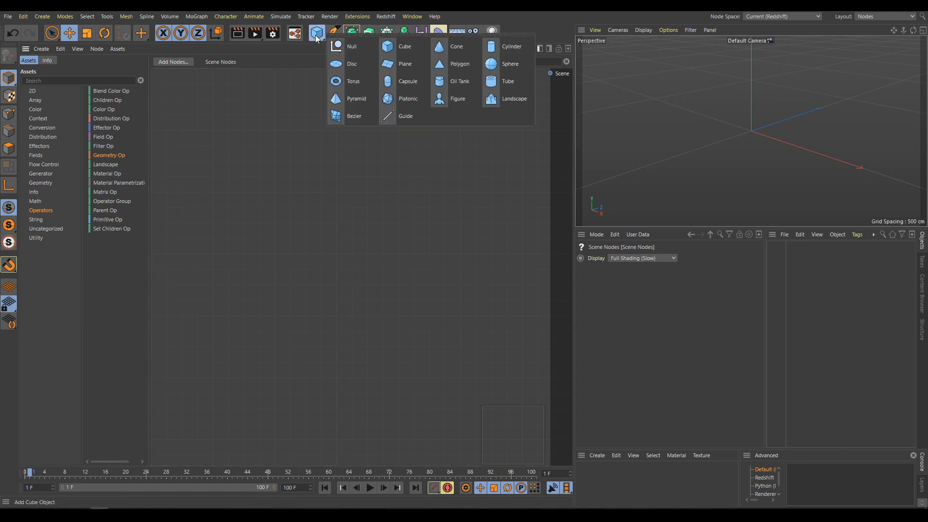
click(508, 63)
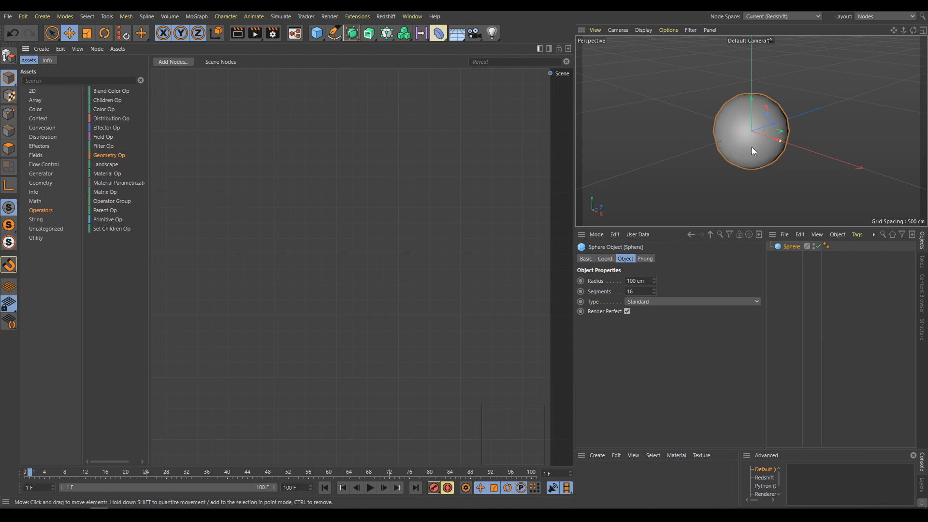
drag(654, 280, 670, 292)
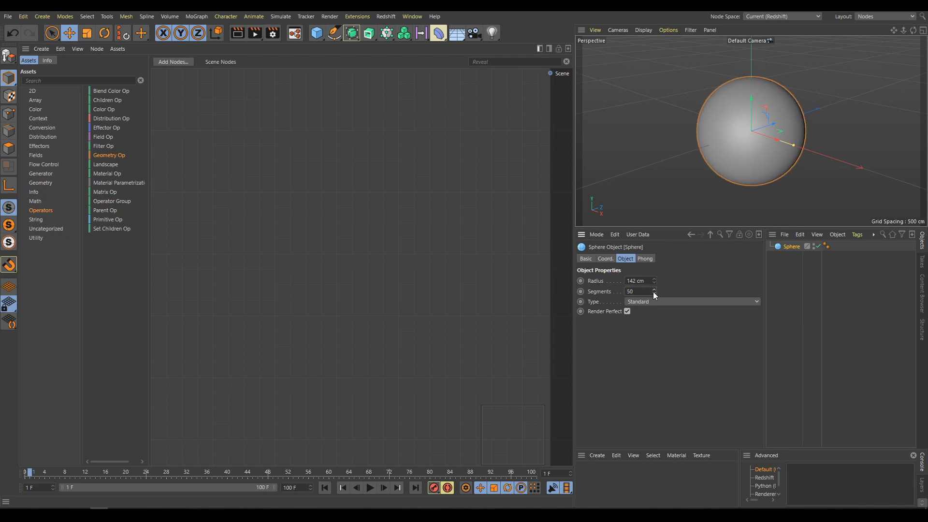
Add a Displacer deformer and make it a child of the sphere.
click(439, 34)
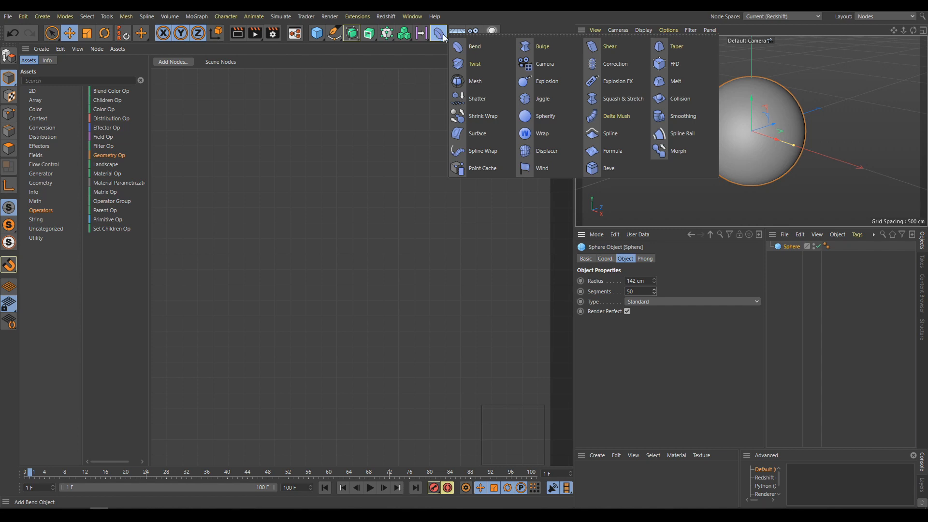
click(546, 150)
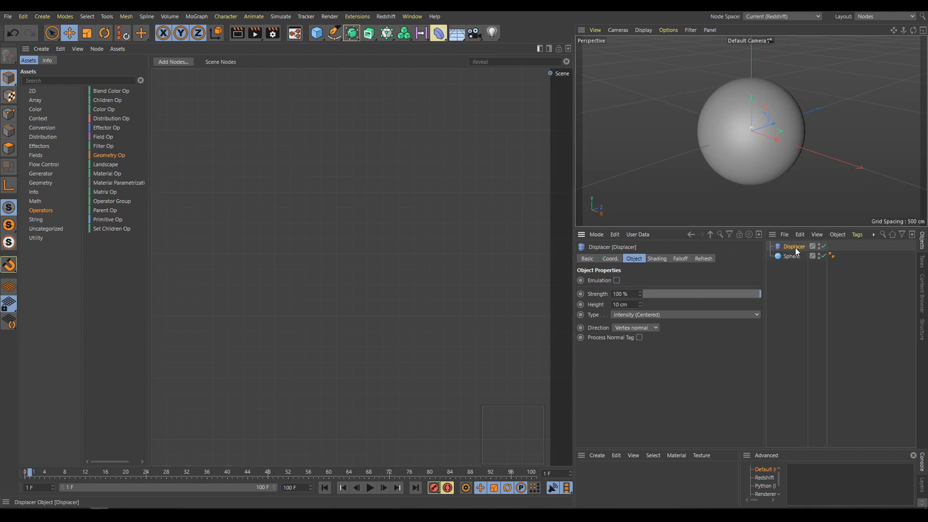
drag(796, 247, 793, 256)
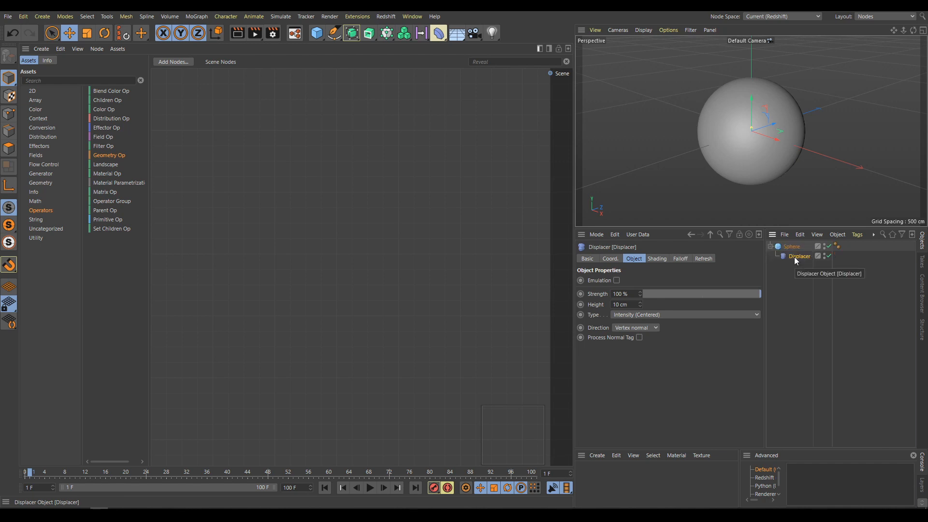
Load a Noise shader into the Displacer's shading and set its noise type to Buya.
click(657, 259)
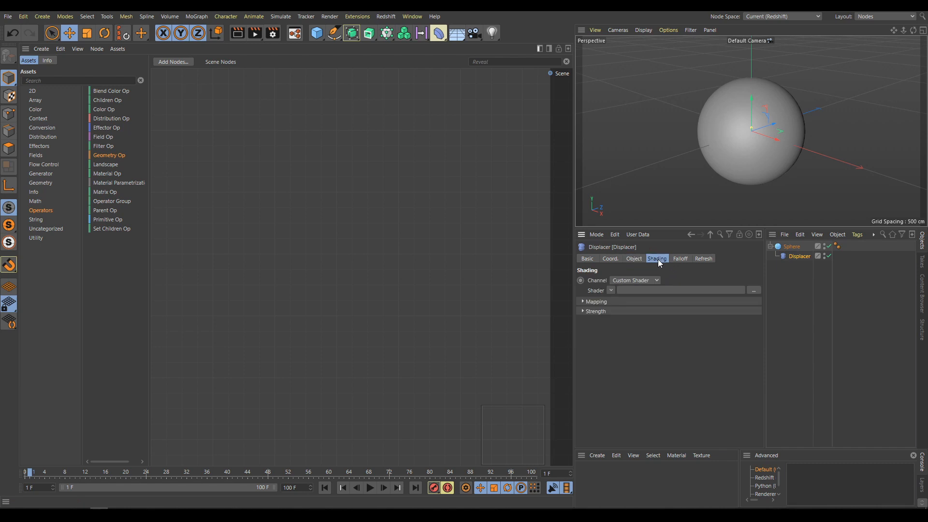
click(610, 291)
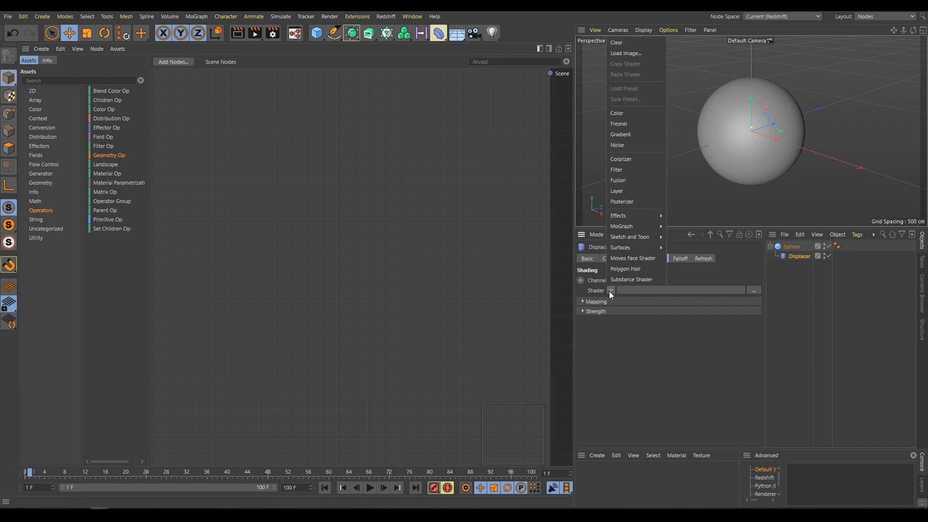
click(631, 146)
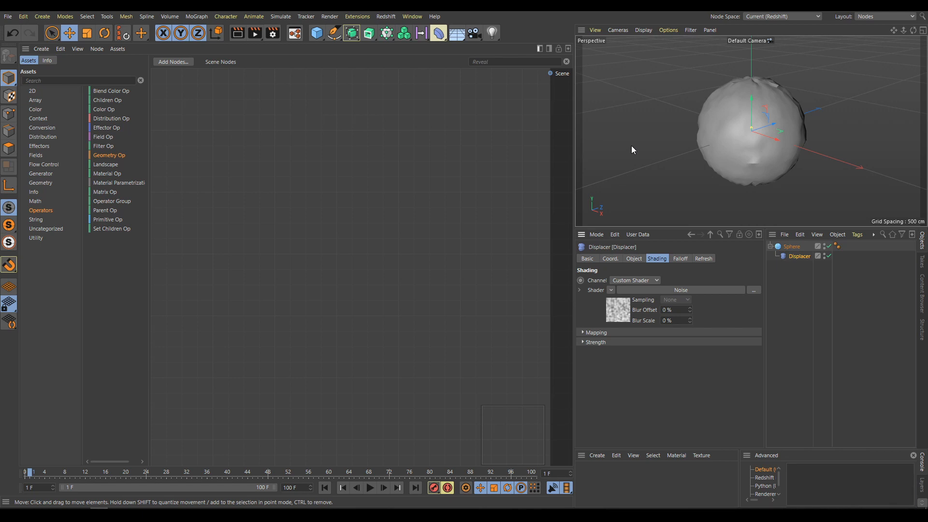
click(683, 289)
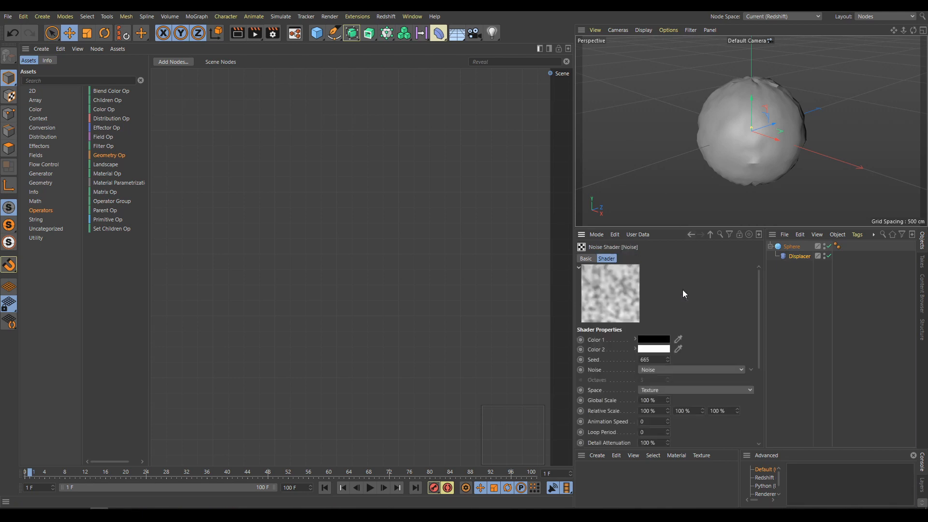
click(684, 369)
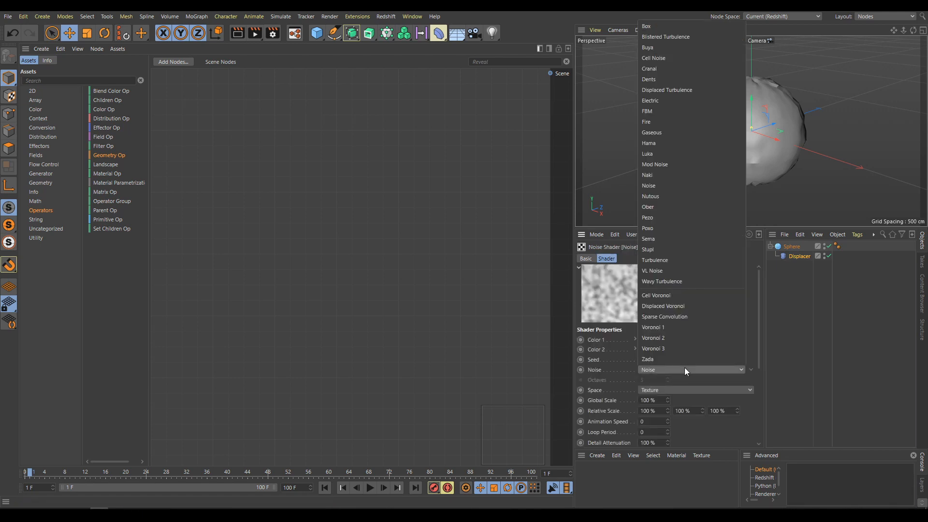
click(667, 47)
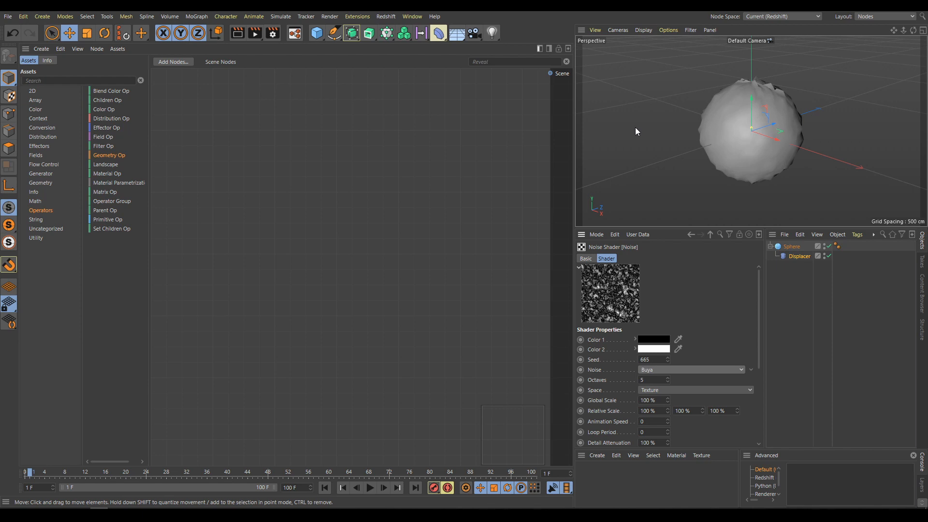
Set the displacement noise's seed to 663 and its global scale to 350 %.
click(668, 361)
click(668, 361)
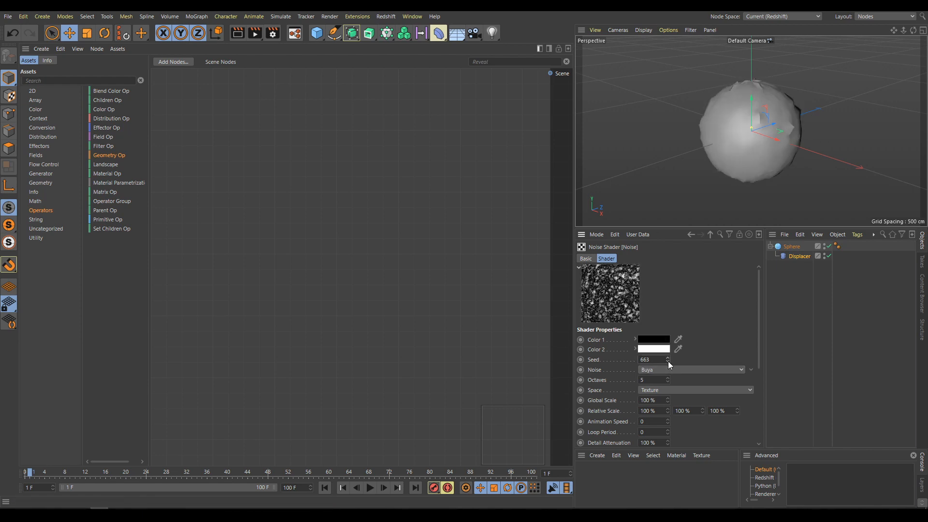
double_click(650, 400)
text(350)
key(Return)
Set the displacement noise's low clip to 8 % and high clip to 41 %.
drag(756, 356, 763, 431)
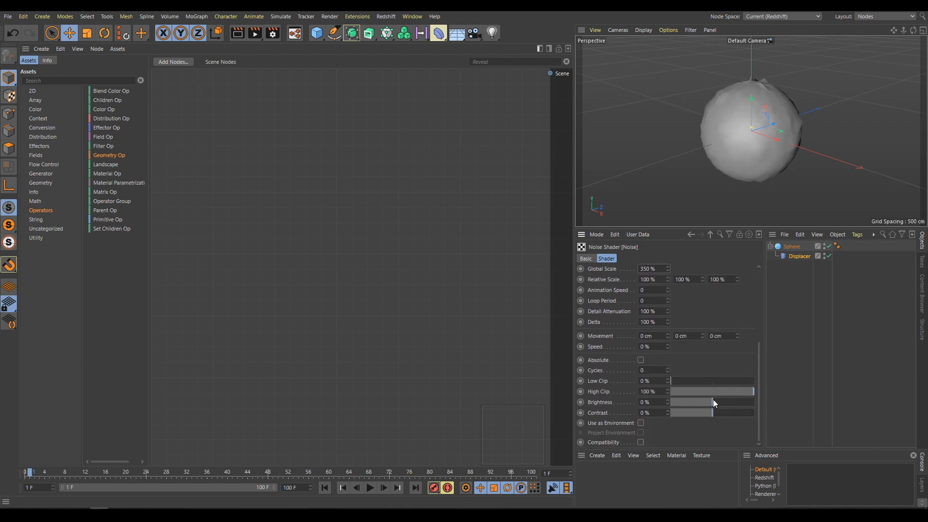
mouse_move(675, 384)
mouse_down()
mouse_move(691, 382)
mouse_move(677, 383)
mouse_up()
drag(745, 392, 705, 394)
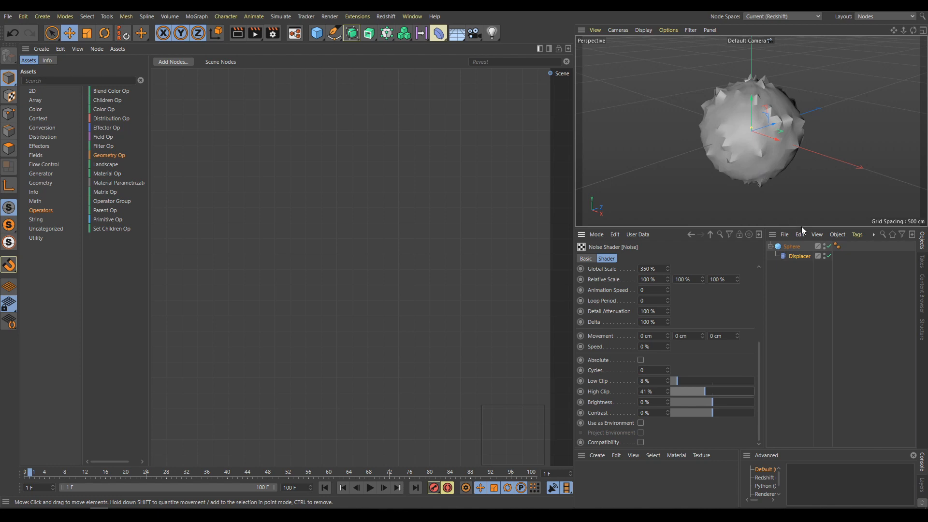
Increase the sphere's segments to 89 and nest the sphere under a new Subdivision Surface.
click(792, 245)
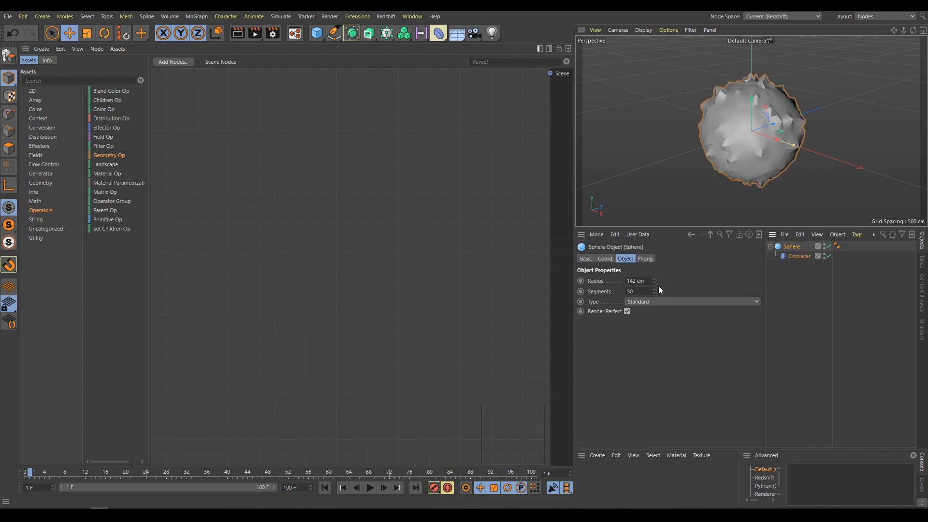
mouse_move(653, 291)
mouse_down()
mouse_move(654, 268)
mouse_move(654, 278)
mouse_up()
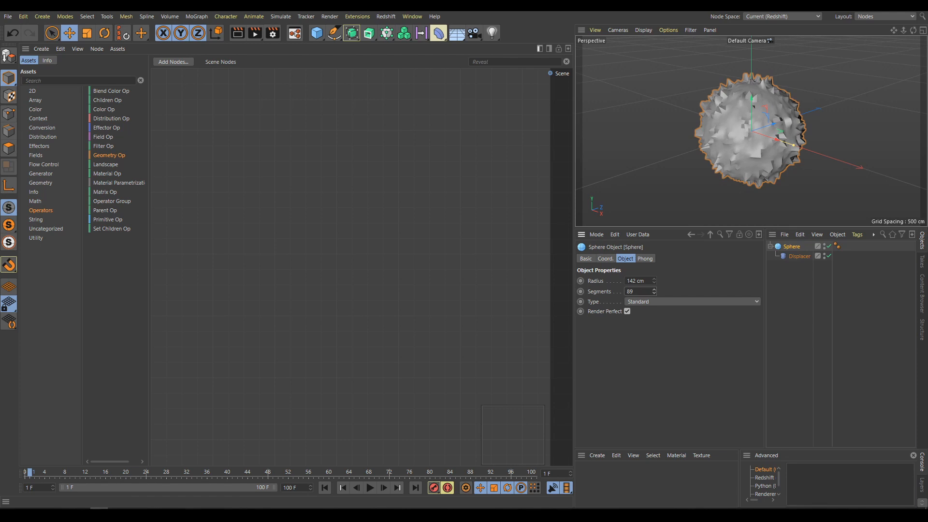
click(352, 33)
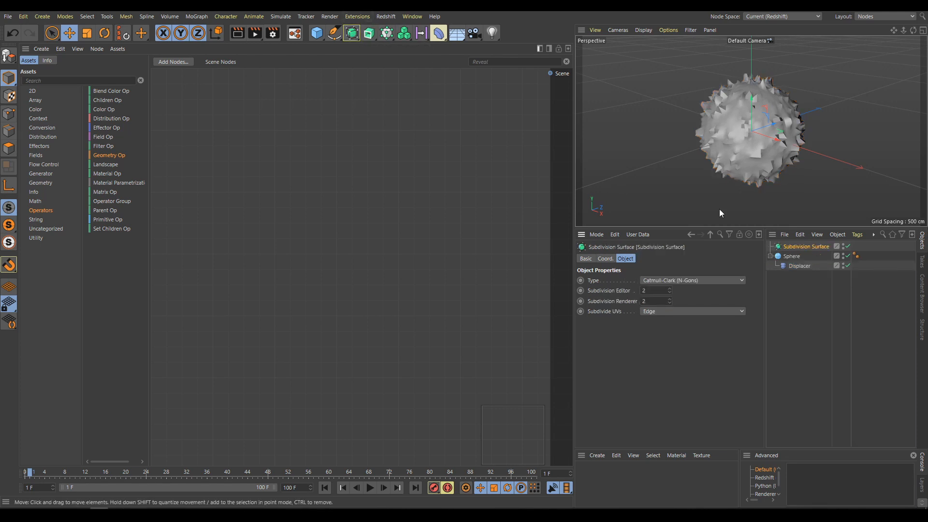
drag(790, 257, 791, 247)
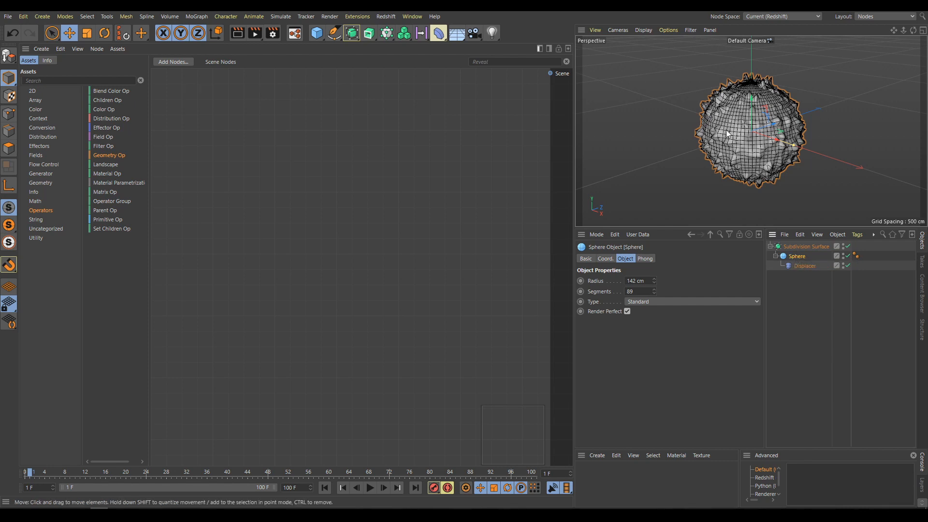
Switch the viewport display to Quick Shading and deselect all objects.
click(640, 30)
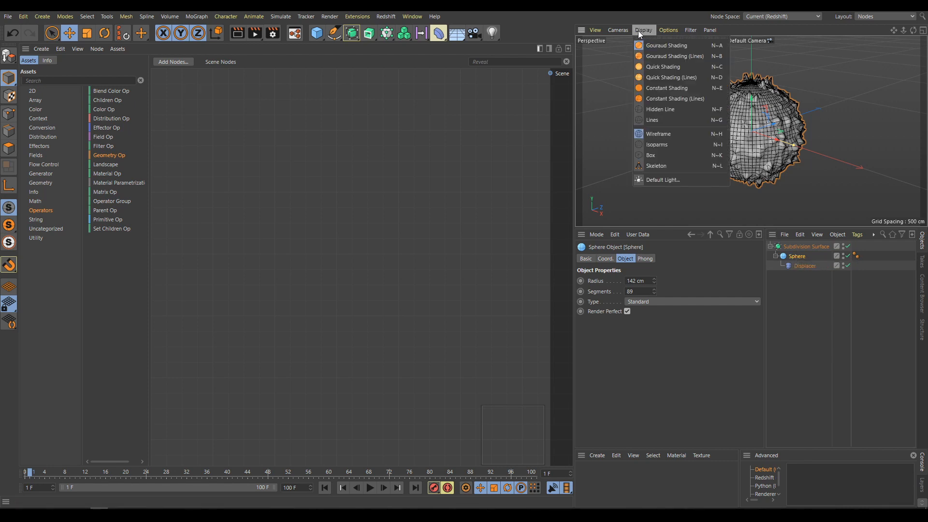
click(672, 67)
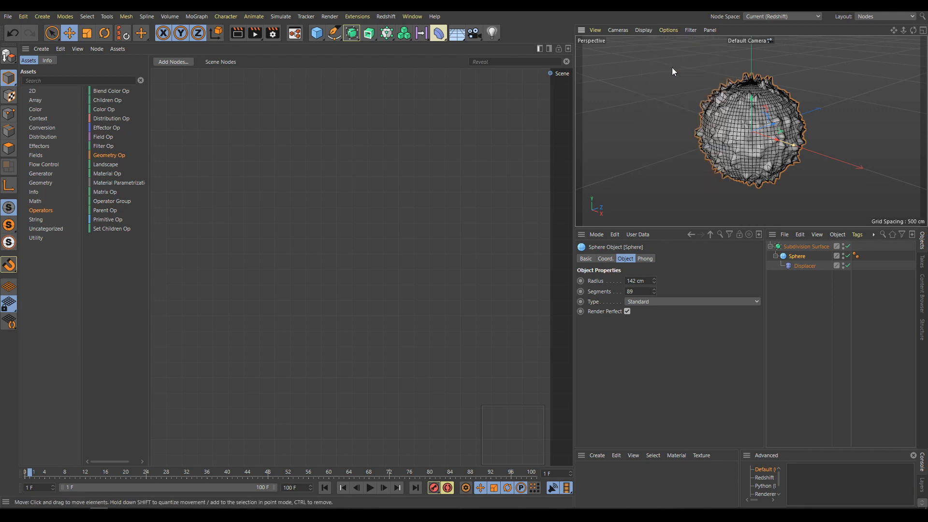
click(804, 305)
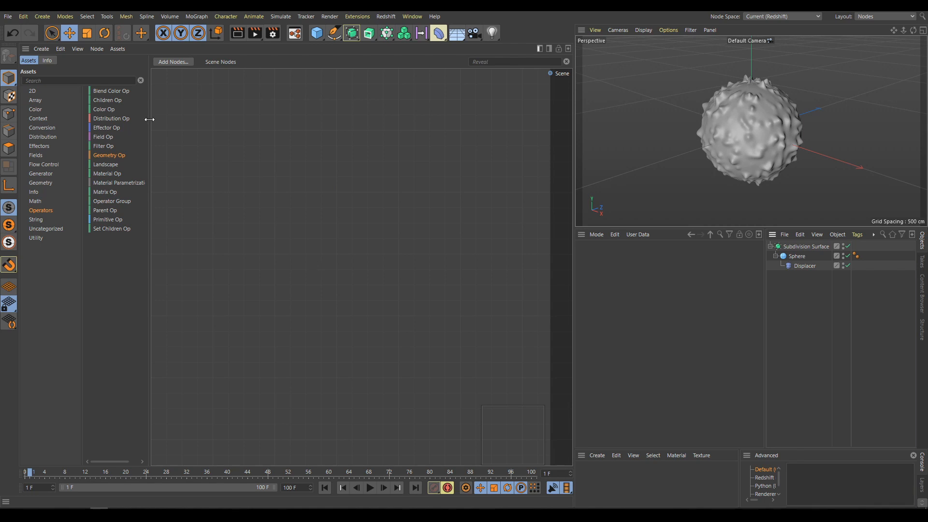
Search the node assets for "import" and add a Legacy Object Import node to the scene graph.
click(42, 79)
text(import)
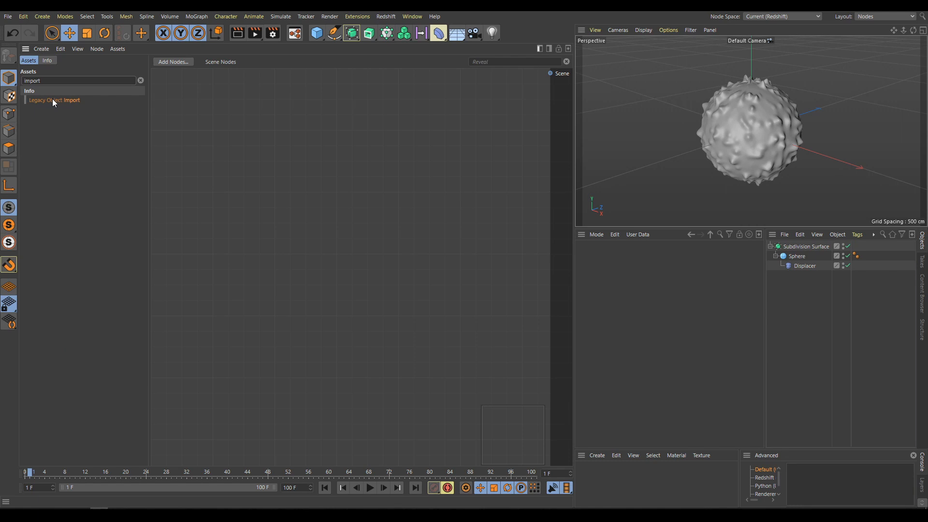
drag(179, 149, 238, 231)
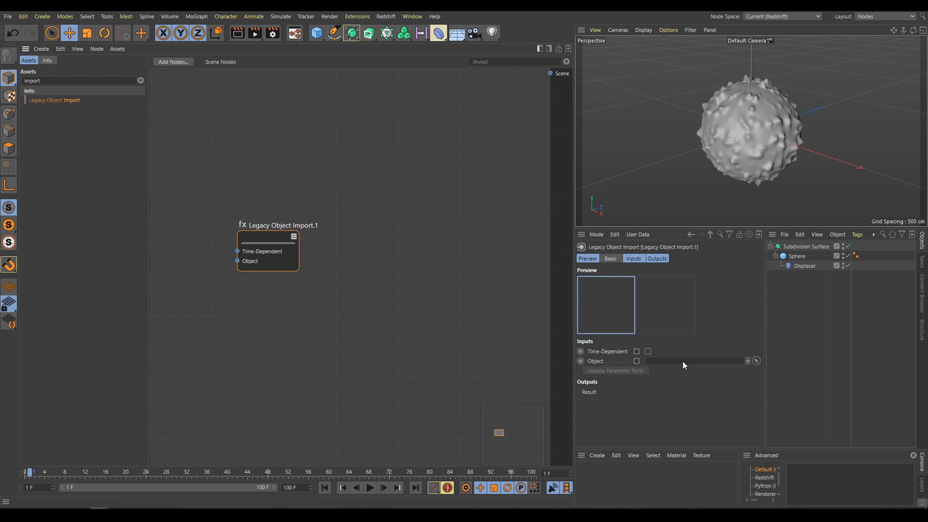
Assign the Subdivision Surface as the Legacy Object Import's source object and update its parameter ports.
click(795, 246)
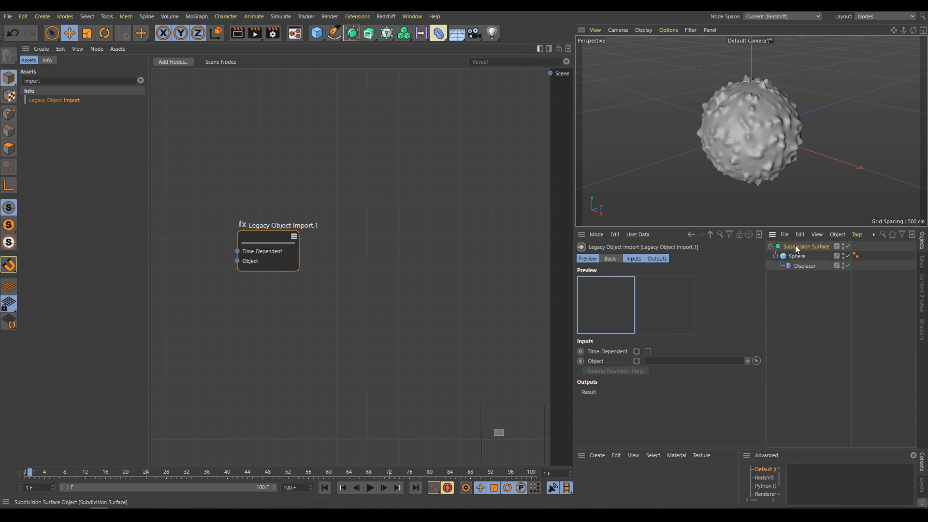
drag(795, 245, 671, 360)
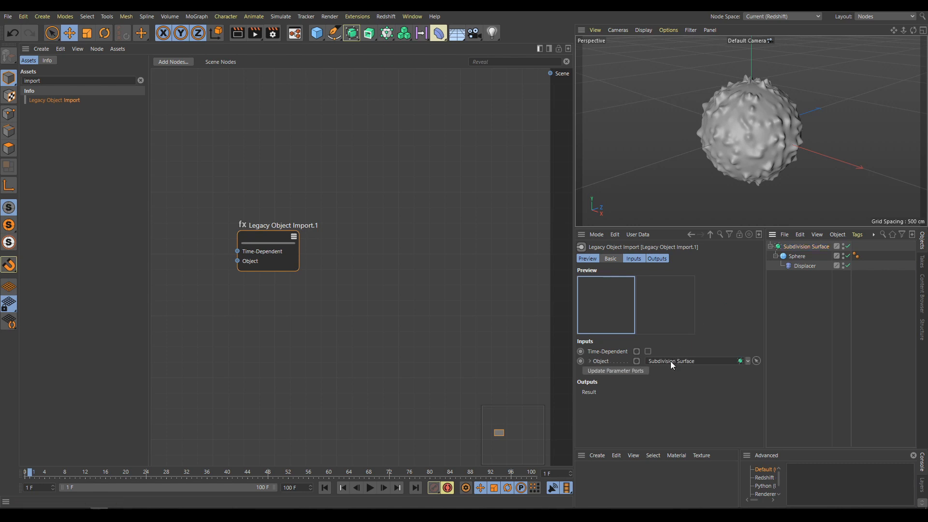
click(619, 370)
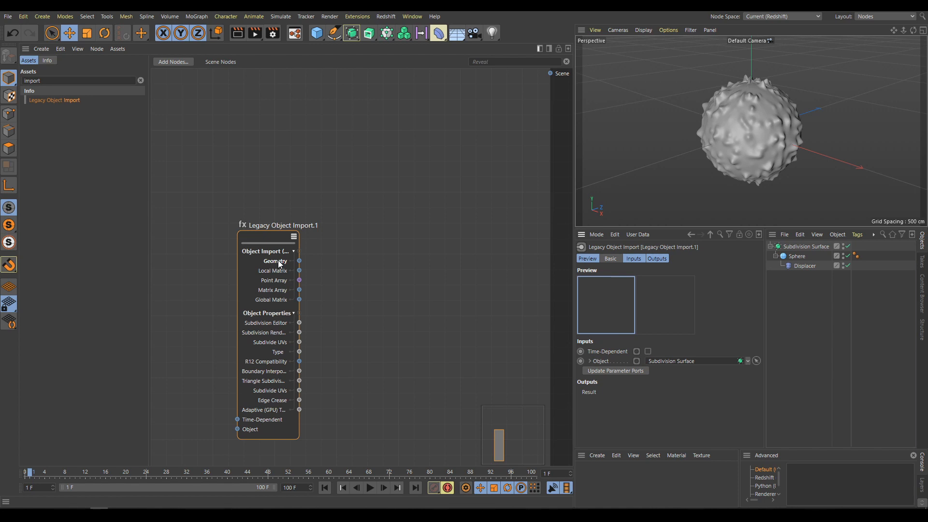
Add a Geometry Op, feed it the imported object's geometry and connect its output to the Scene.
click(140, 80)
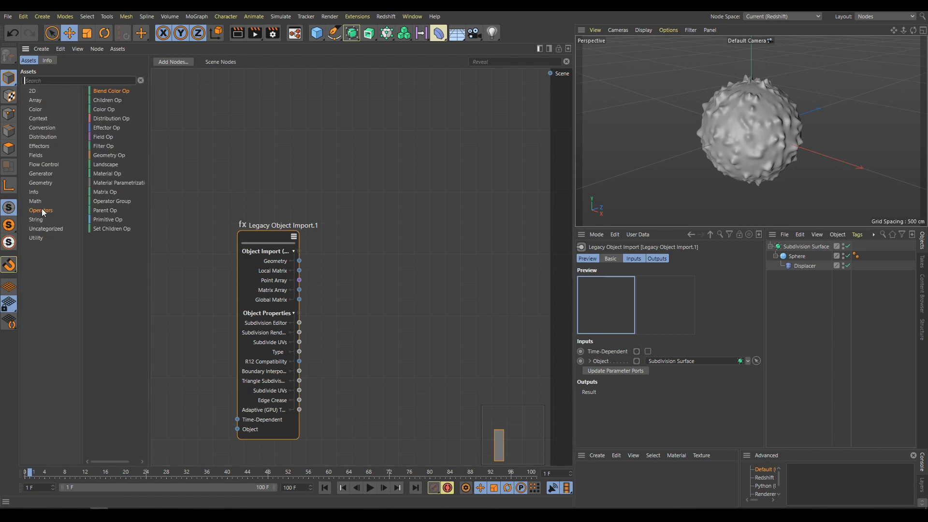
drag(112, 155, 362, 247)
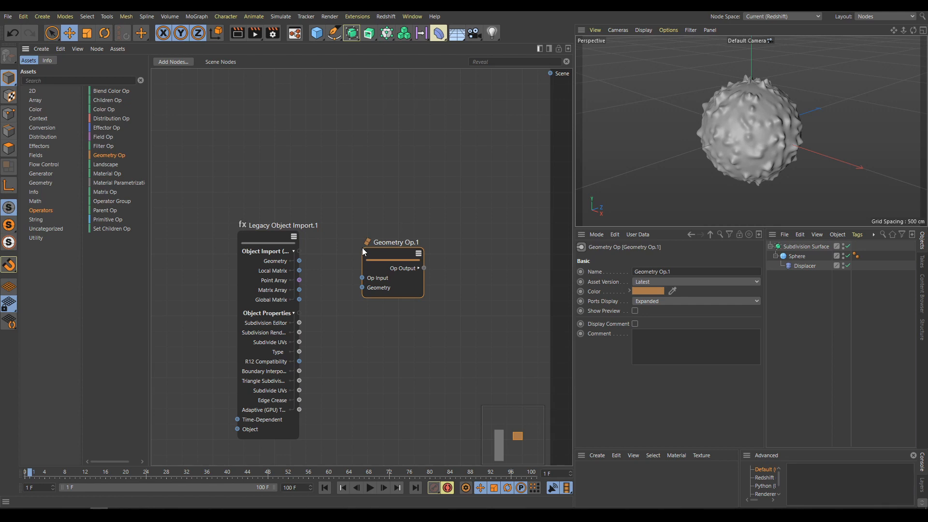
drag(299, 260, 362, 287)
mouse_move(391, 253)
mouse_down()
mouse_move(367, 247)
mouse_move(509, 127)
mouse_move(549, 74)
mouse_up()
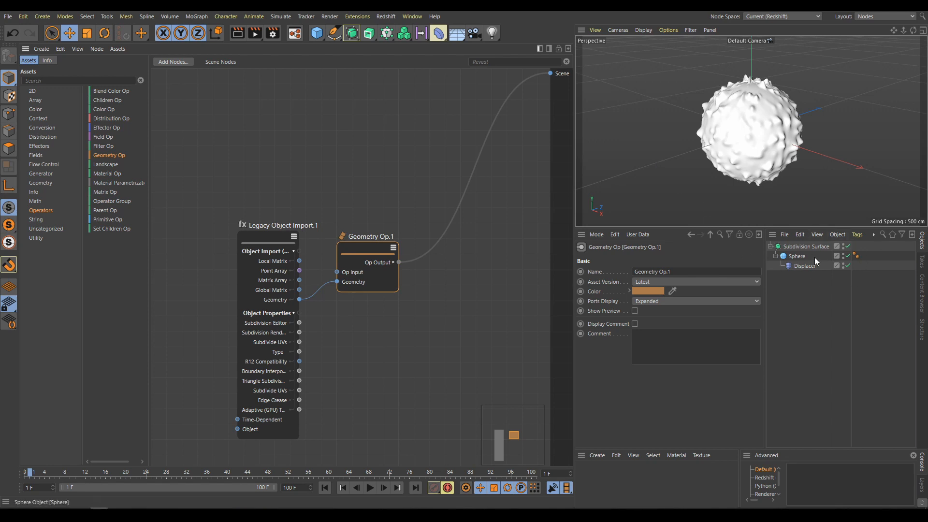
Hide the original Subdivision Surface, Sphere and Displacer in both the editor and the renderer.
double_click(842, 249)
click(843, 255)
click(843, 258)
Insert a Matrix Op between the Geometry Op and the Scene and arrange the nodes in a row.
click(61, 80)
text(matrix)
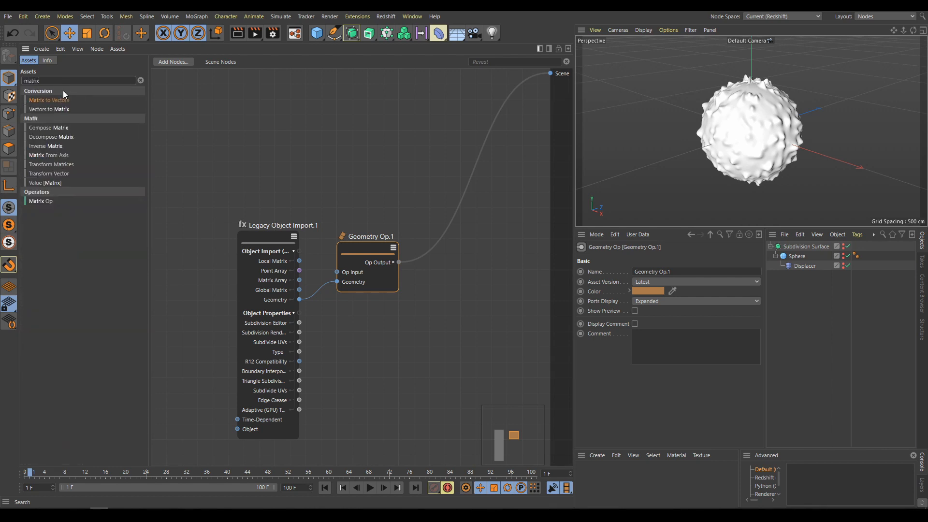
drag(43, 202, 472, 248)
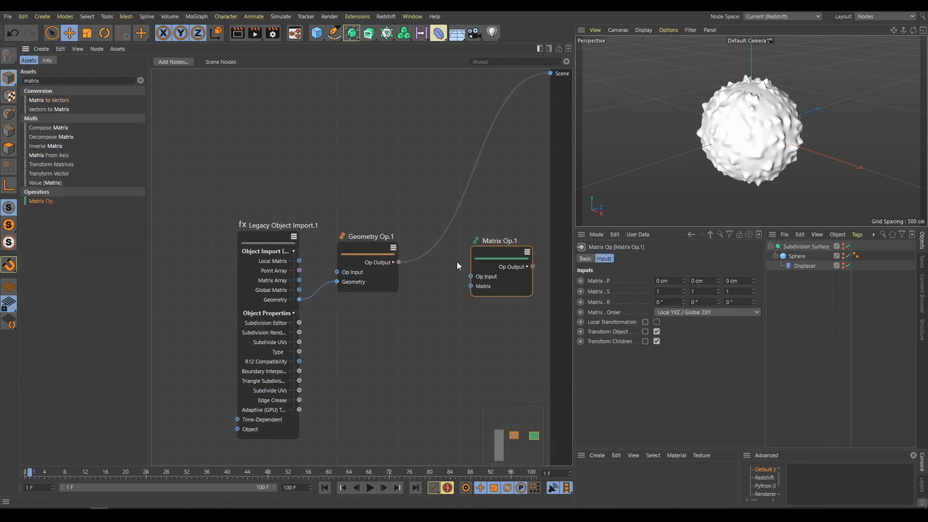
drag(398, 261, 550, 74)
drag(240, 184, 484, 433)
drag(471, 240, 394, 233)
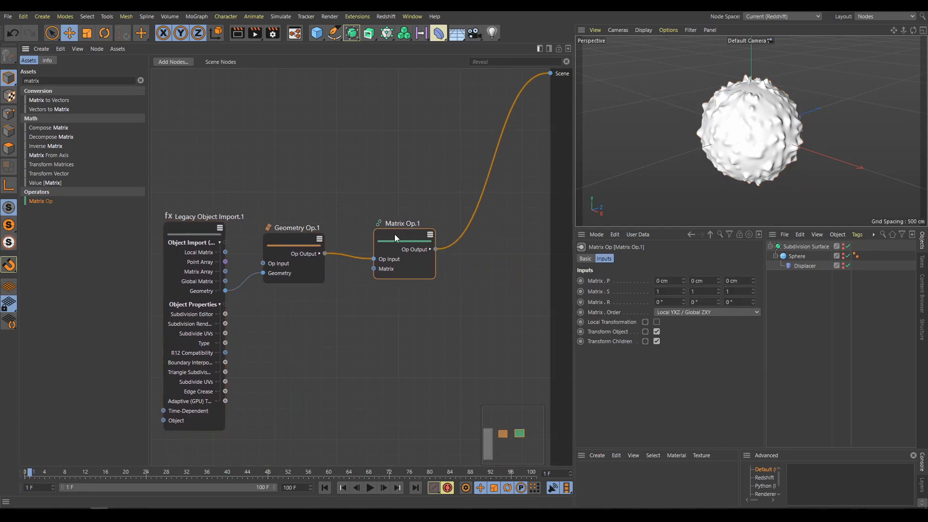
Try offsetting the imported geometry by 66 cm in X with the Matrix Op, and reset the offset to 0 cm.
drag(683, 280, 636, 278)
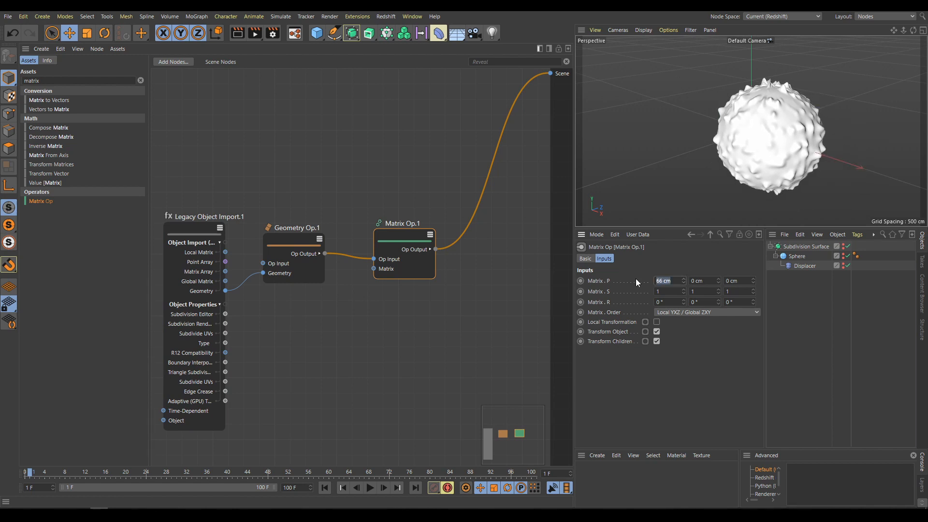
text(0)
key(Return)
Move the Matrix Op slightly closer to the Geometry Op and set the Scene Nodes display to Basic Shading (Fast).
drag(399, 236, 389, 235)
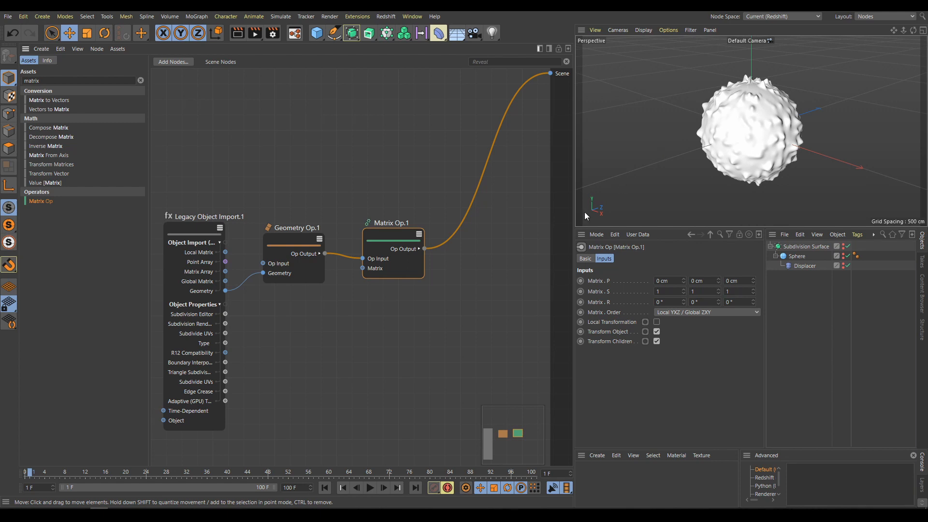
click(510, 298)
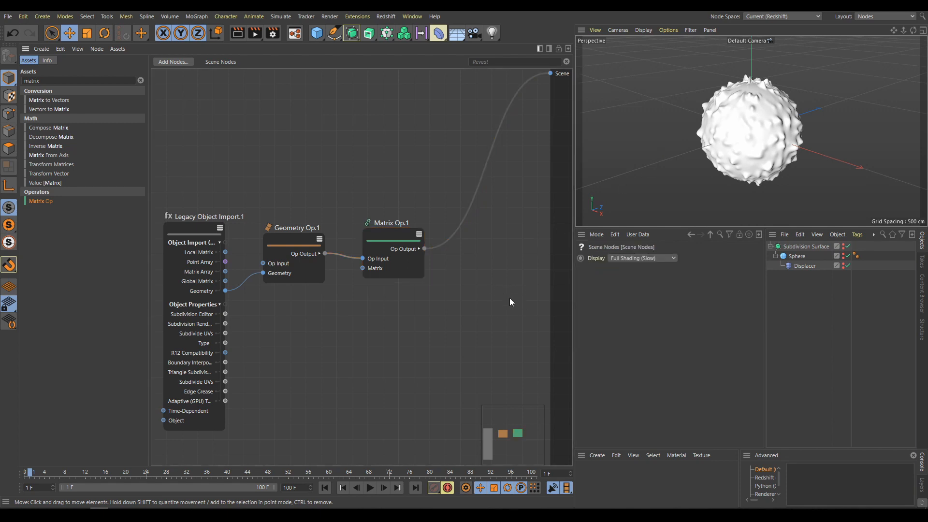
click(661, 258)
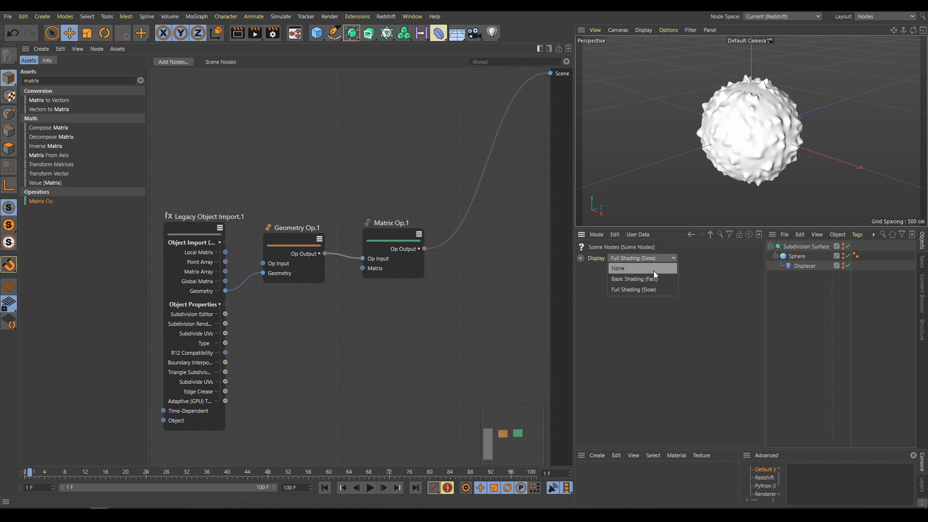
click(634, 278)
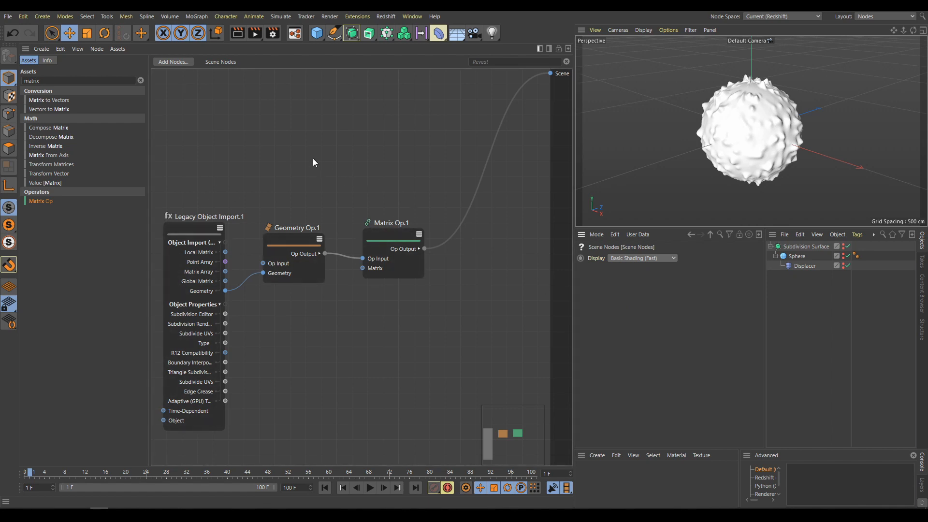
Add a Distribution Op set to Linear and insert it between the Matrix Op and the Scene.
click(140, 80)
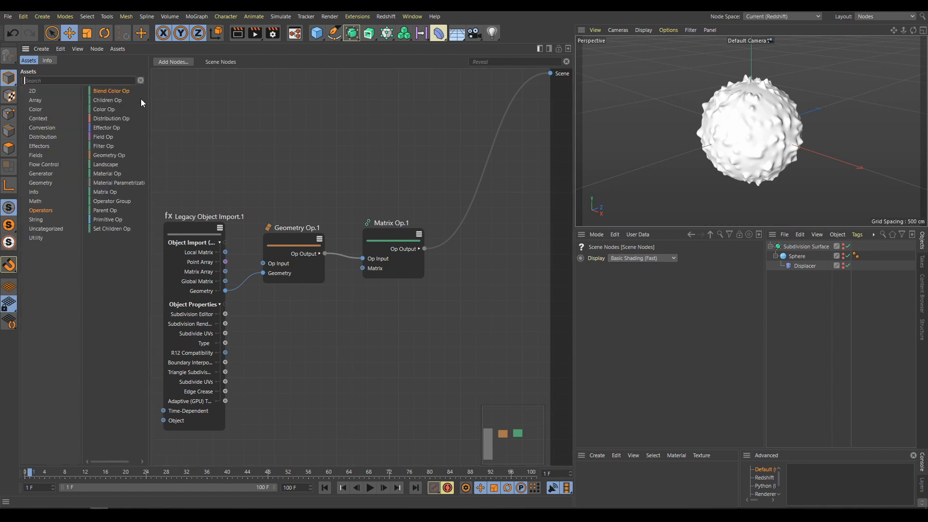
click(115, 118)
drag(515, 245, 493, 230)
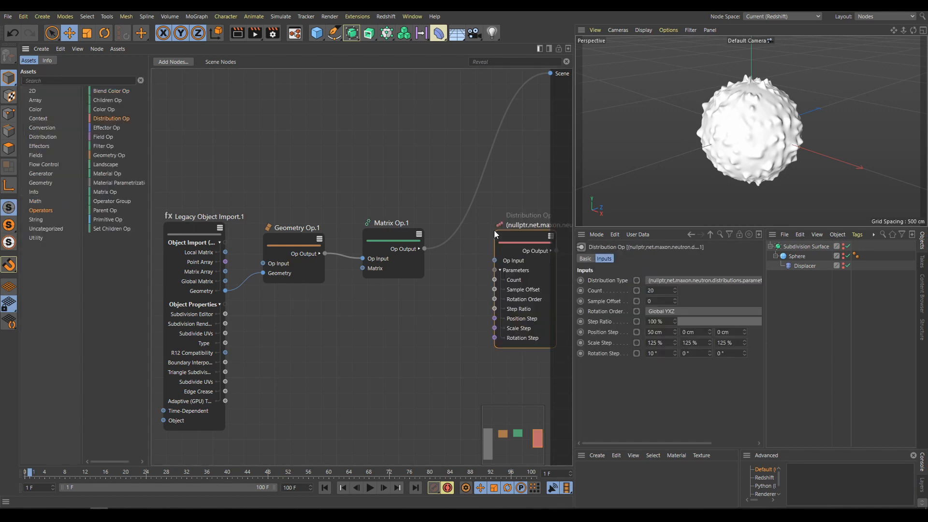
click(691, 279)
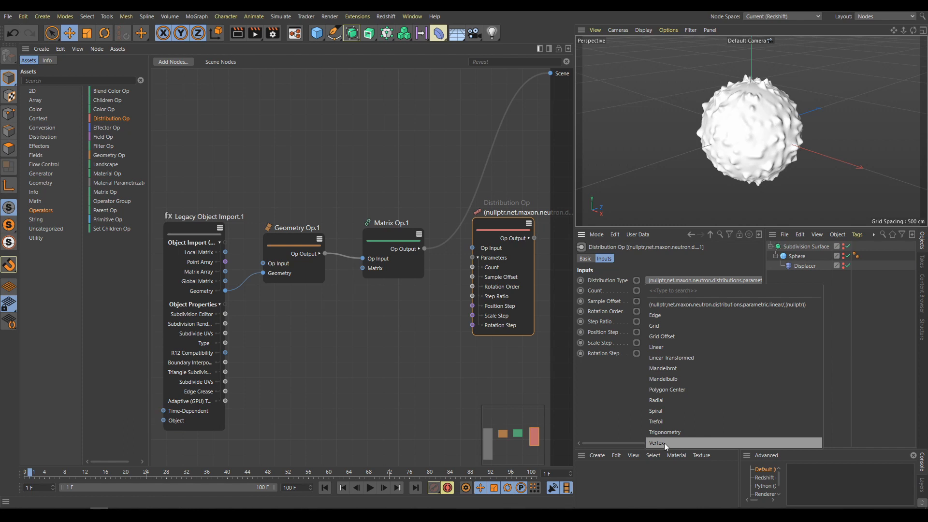
click(670, 346)
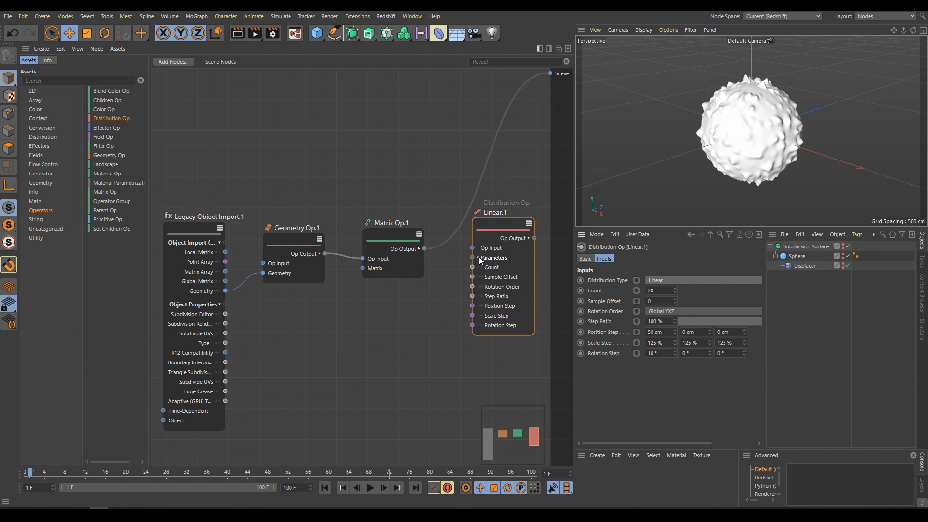
drag(425, 249, 551, 73)
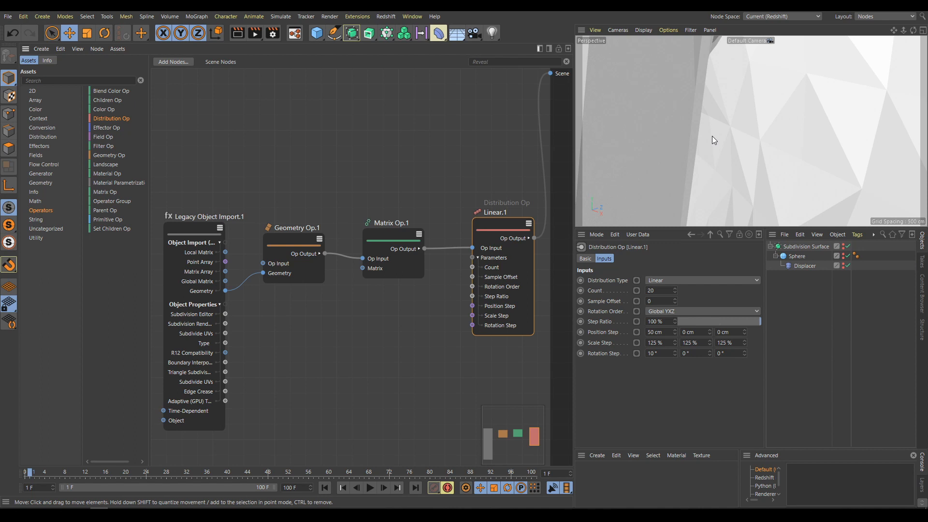
Set the Matrix Op's scale to 0.1 in X, Y and Z.
click(398, 237)
double_click(657, 291)
text(0.1)
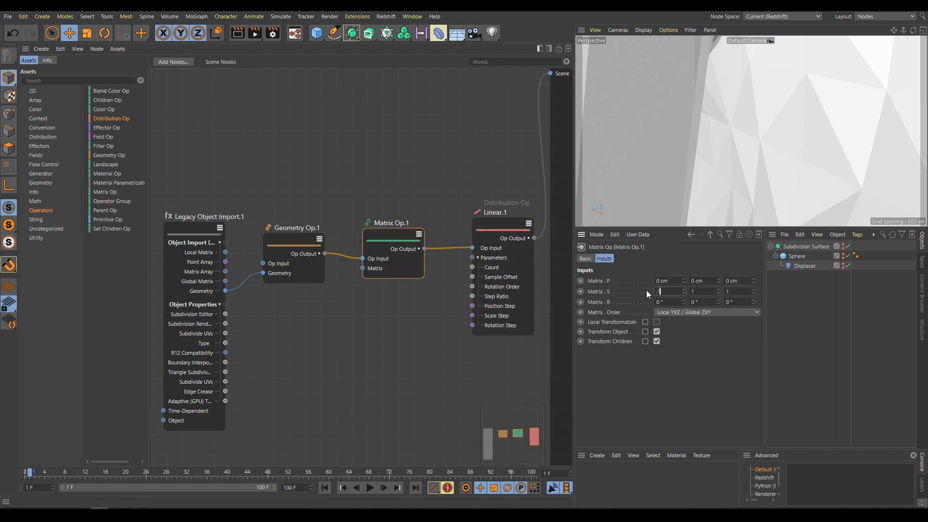
key(Tab)
text(.1)
key(Tab)
text(0.1)
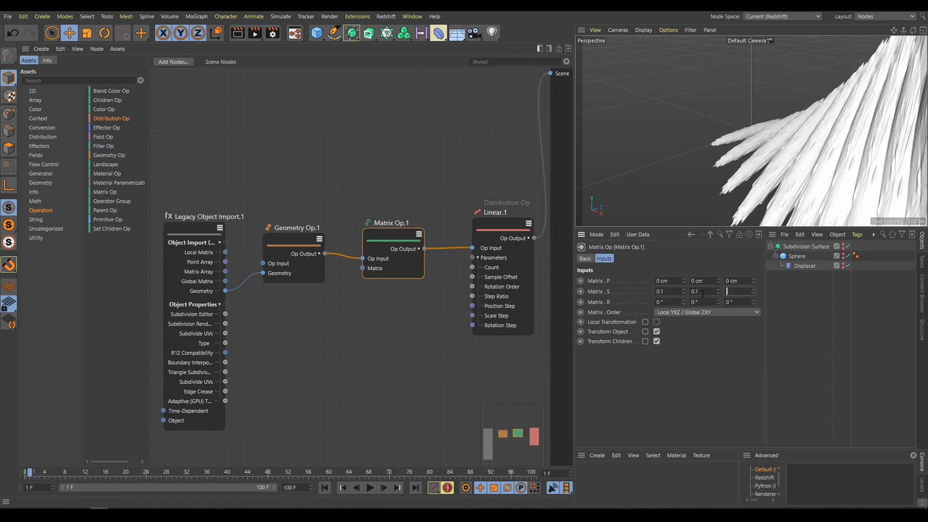
key(Return)
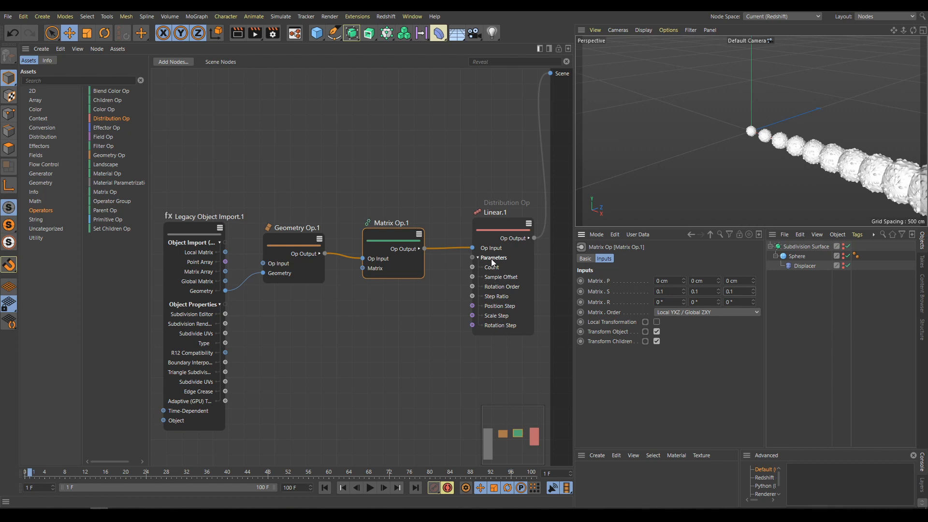
Try the Mandelbrot and Mandelbulb distribution types on the Distribution Op.
click(496, 223)
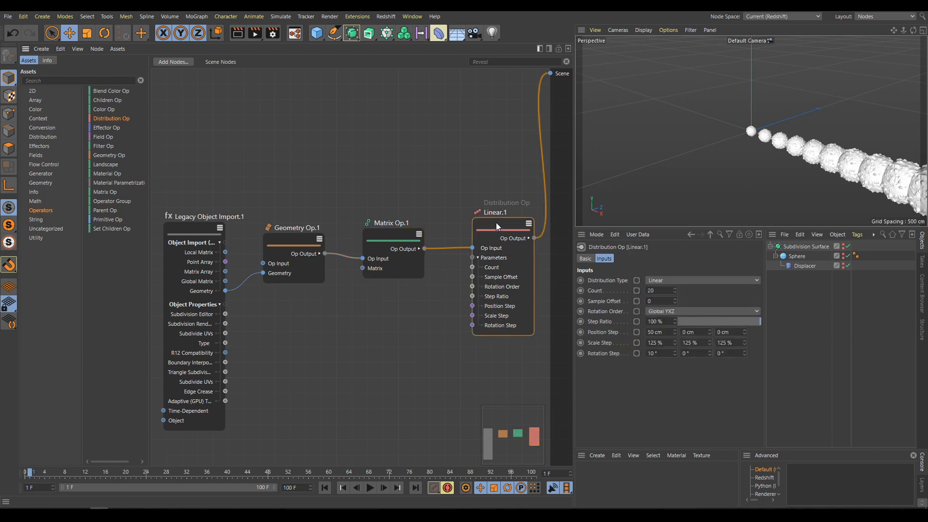
click(685, 280)
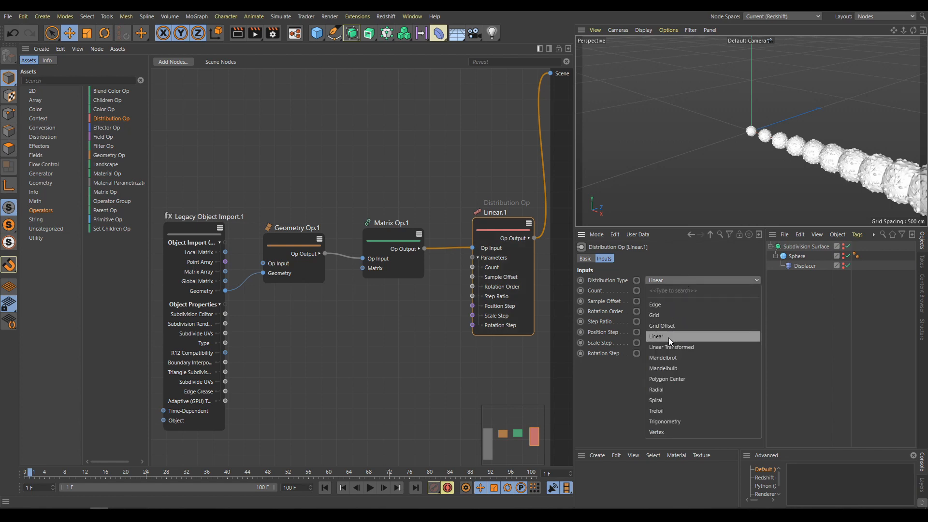
click(660, 357)
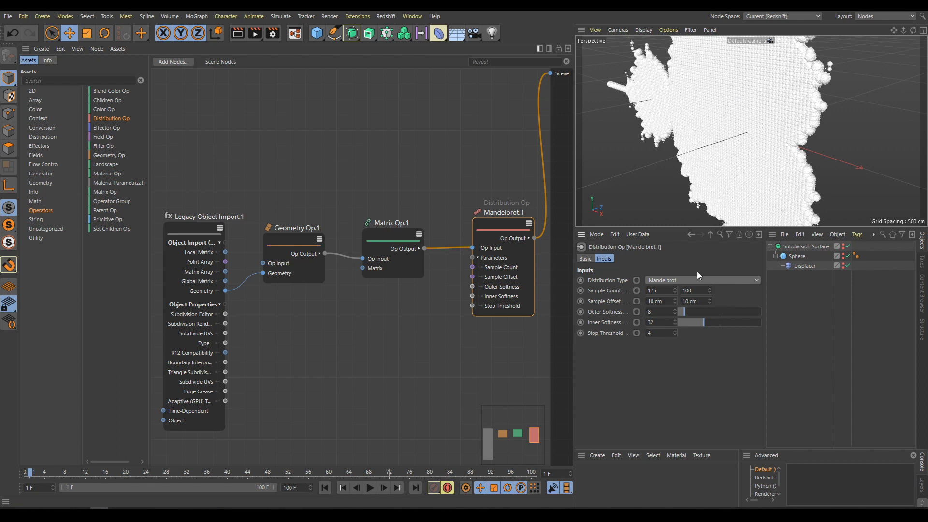
click(677, 279)
click(668, 367)
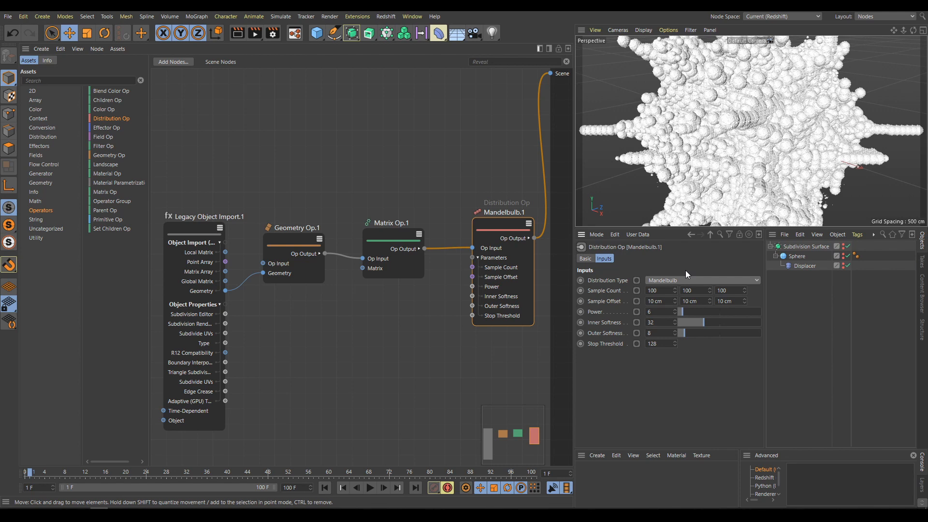
Set the distribution type to Polygon Center using a new Torus node as its geometry, and adjust the torus's ring radius.
click(674, 280)
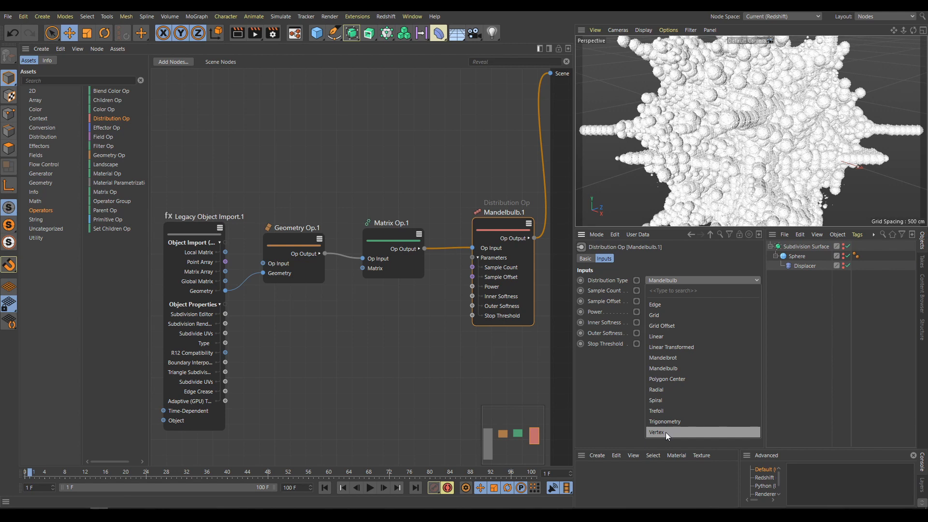
click(674, 382)
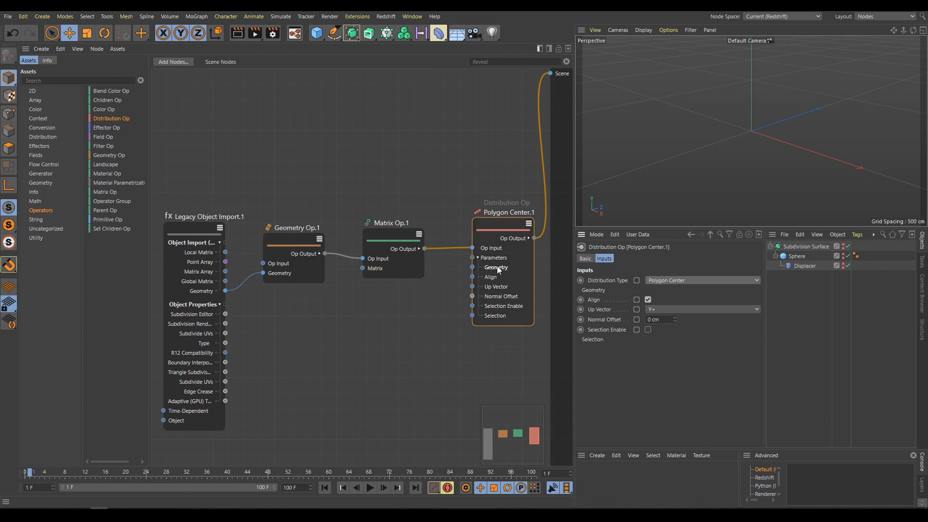
click(37, 183)
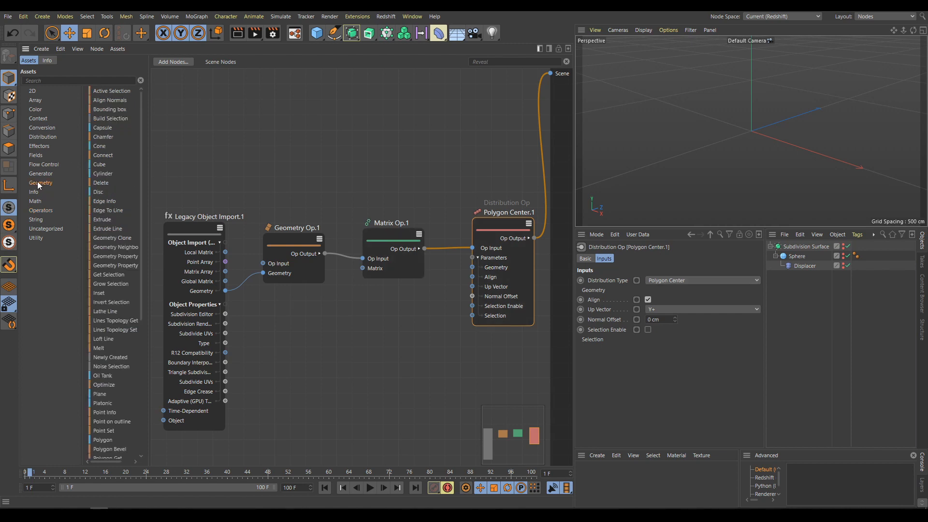
drag(140, 188, 141, 325)
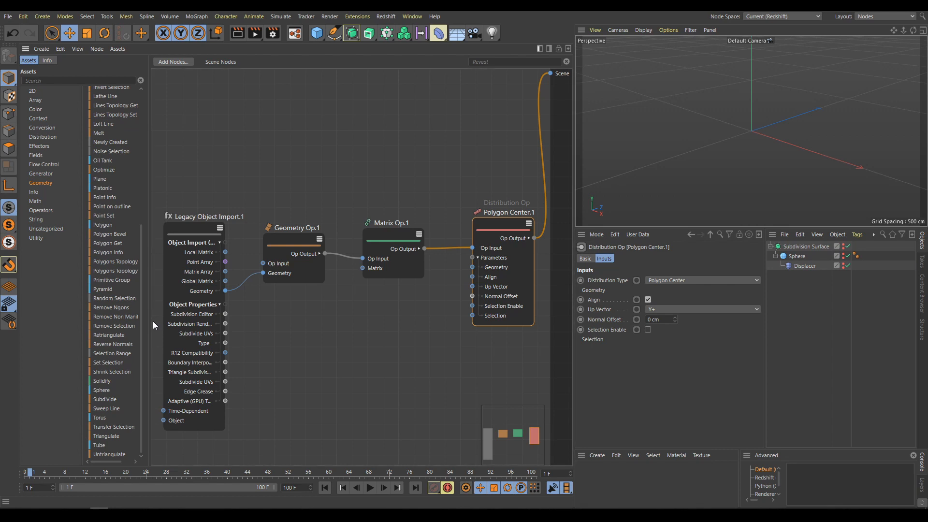
drag(101, 417, 366, 330)
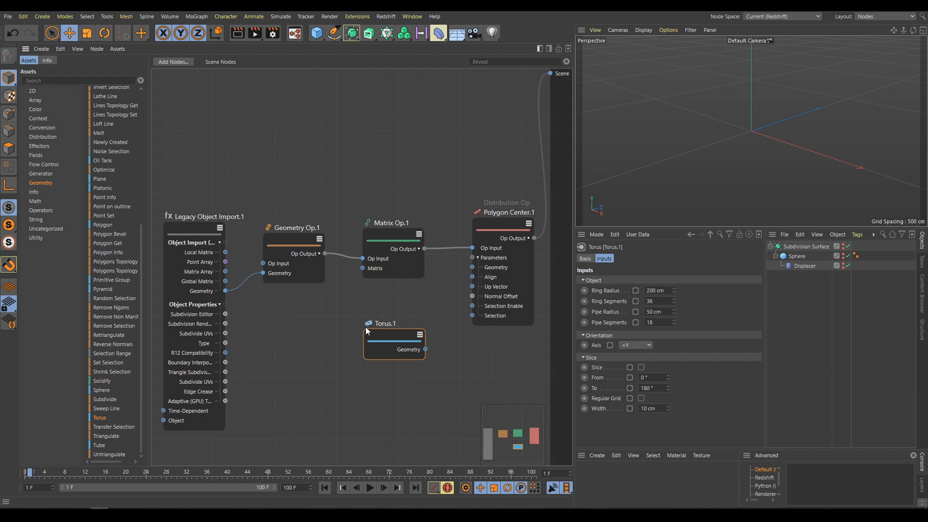
drag(426, 349, 471, 267)
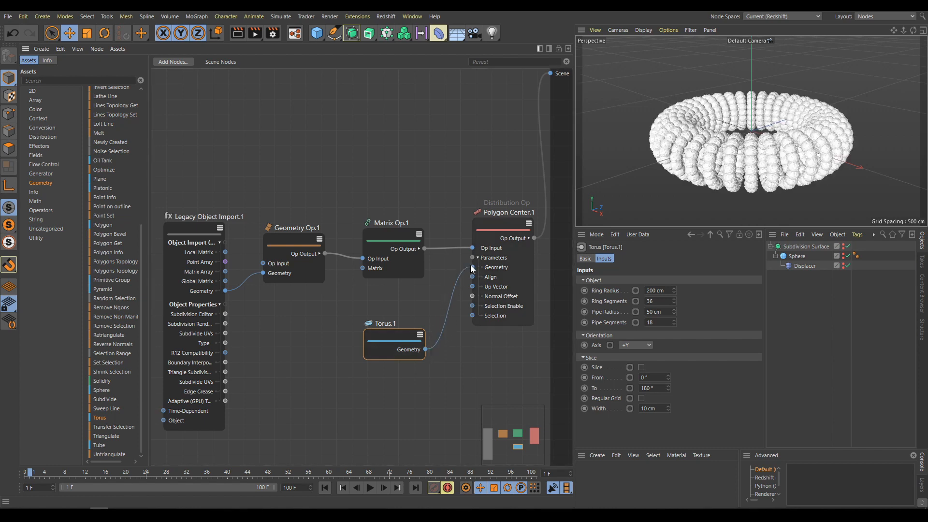
drag(381, 333, 364, 331)
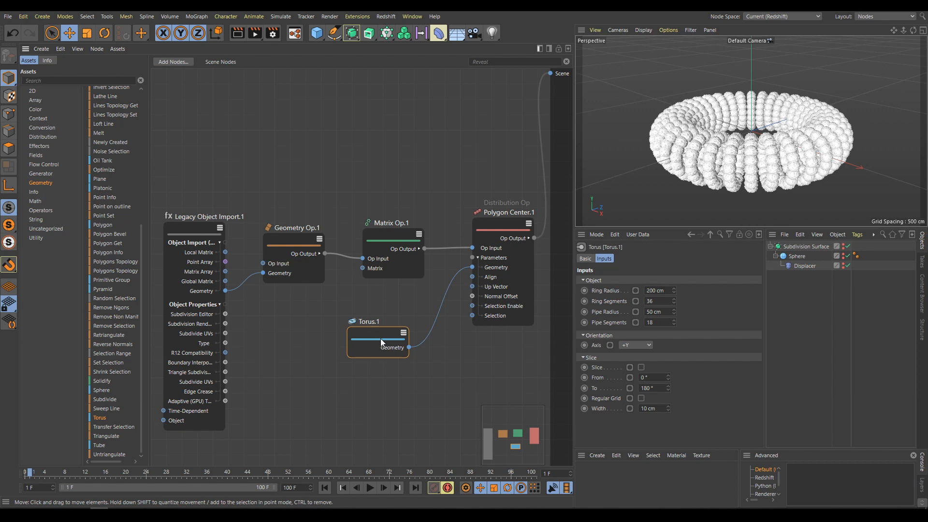
mouse_move(673, 290)
mouse_down()
mouse_move(674, 268)
mouse_move(674, 306)
mouse_up()
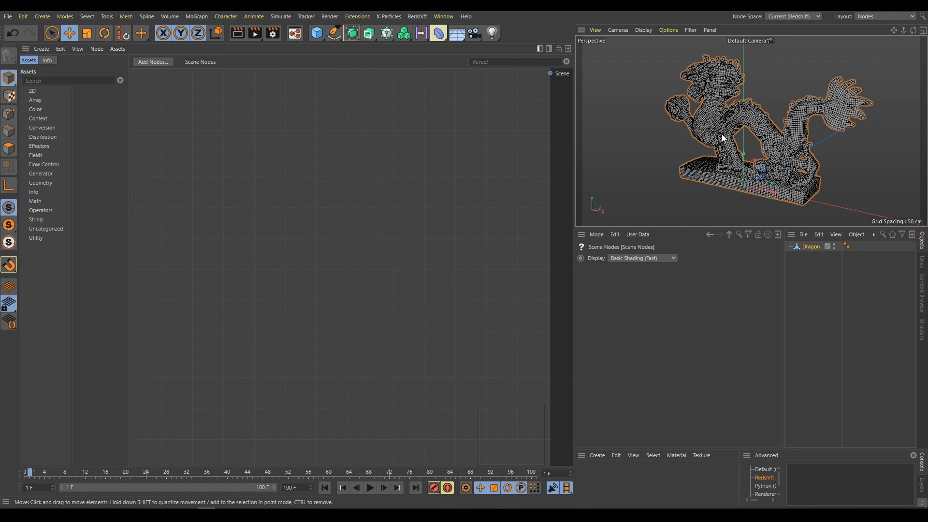
Add a Legacy Object Import node, assign the Dragon as its object and update its parameter ports.
click(54, 79)
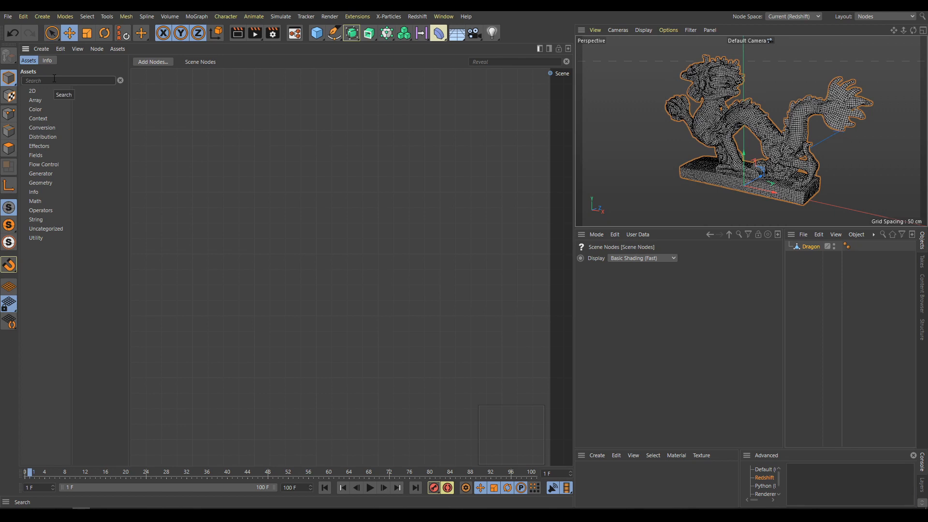
text(import)
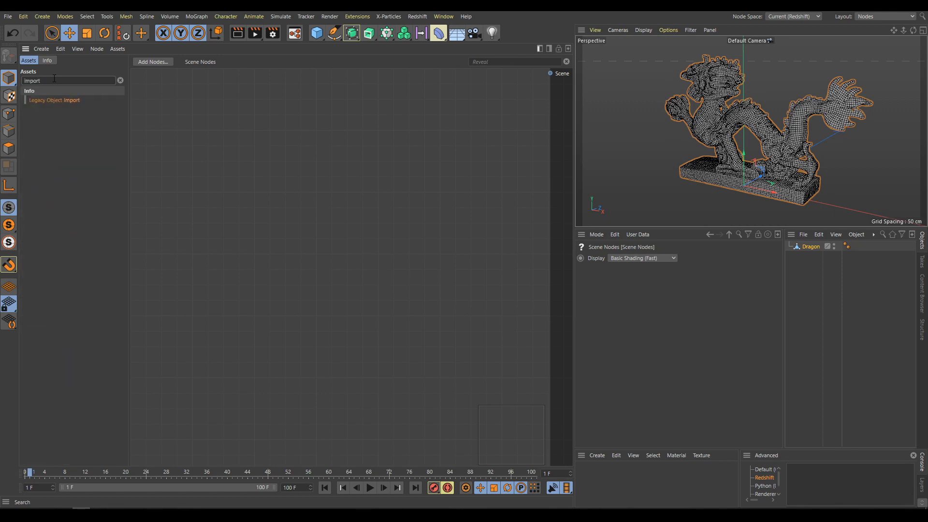
drag(62, 100, 207, 204)
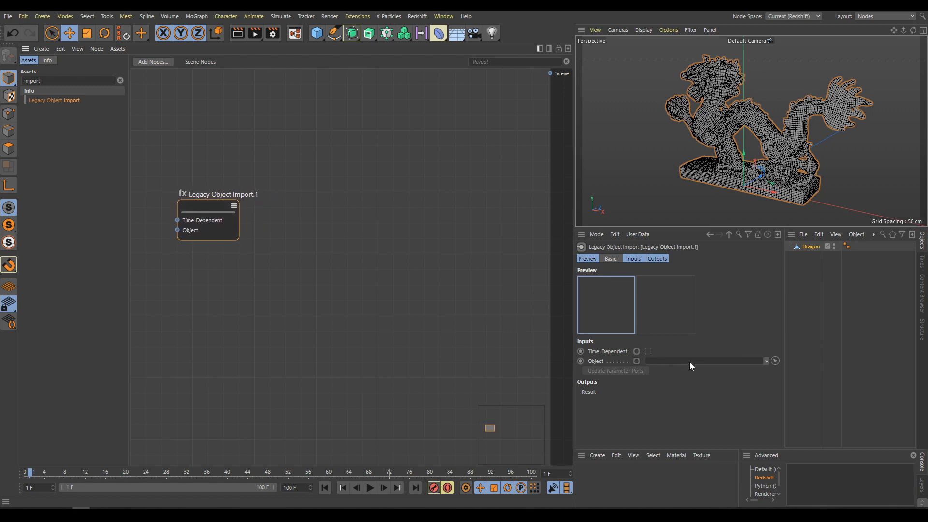
drag(812, 245, 679, 362)
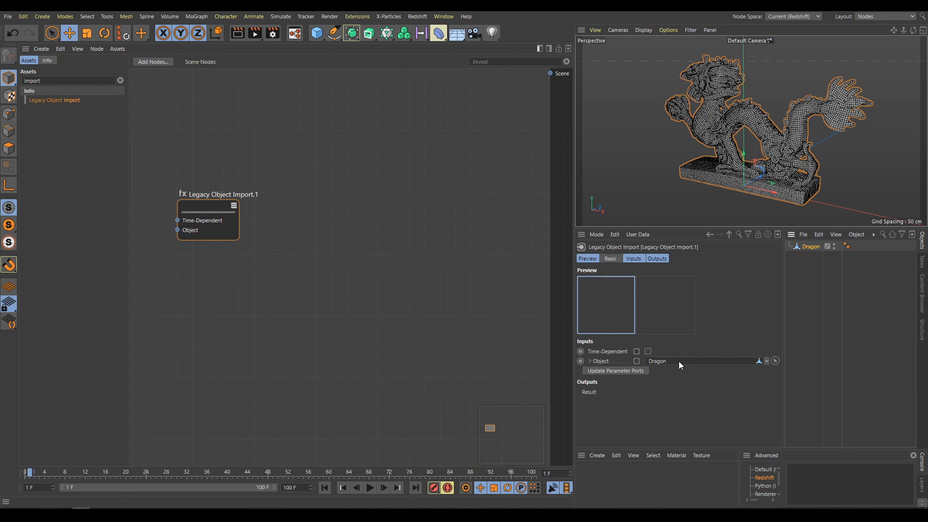
click(610, 371)
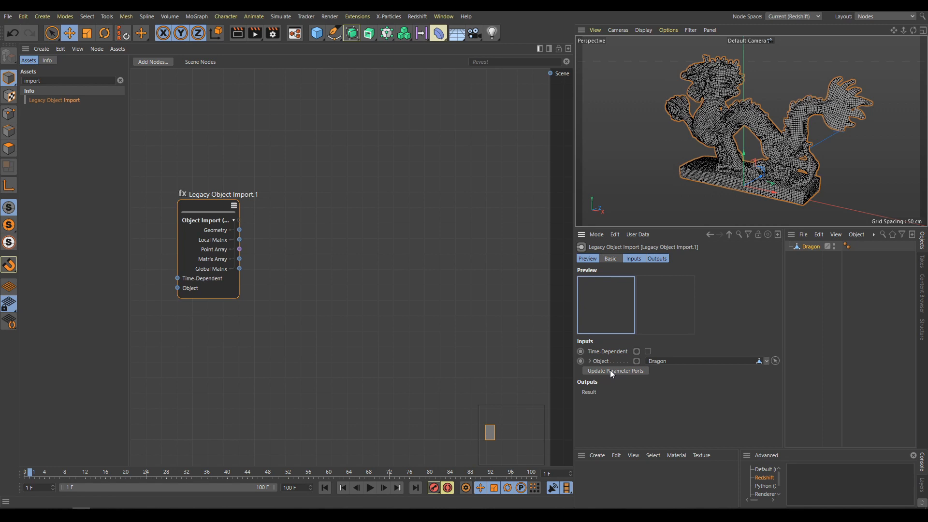
Add an Extrude node and feed it the imported Dragon's geometry.
click(21, 81)
text(extrude)
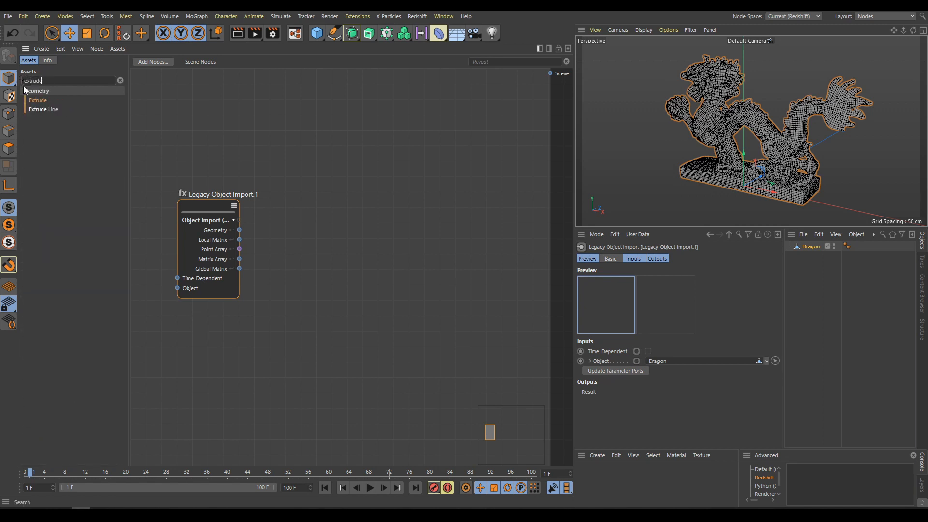
drag(38, 101, 327, 252)
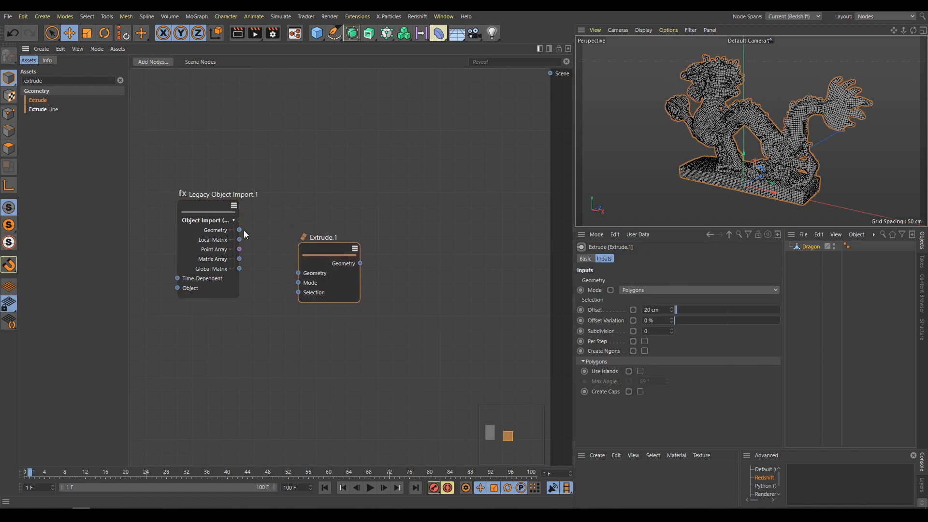
drag(240, 230, 298, 274)
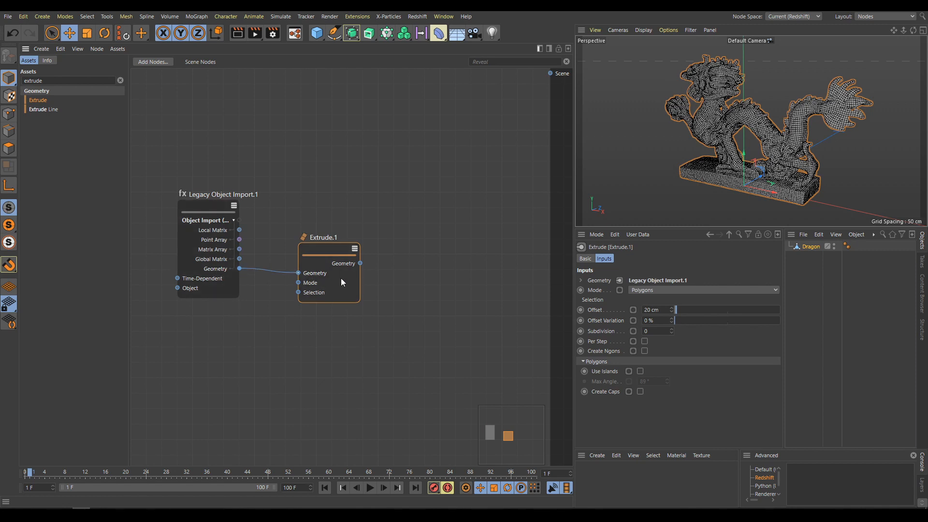
Add a Geometry Op, feed it the extruded geometry and connect its output to the Scene.
drag(49, 81, 20, 81)
text(geom)
drag(45, 292, 440, 233)
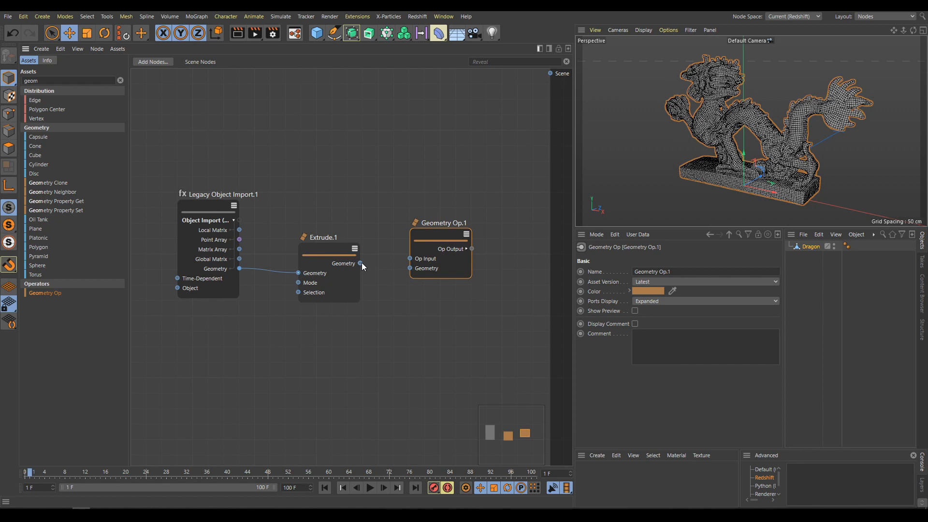
drag(401, 270, 410, 268)
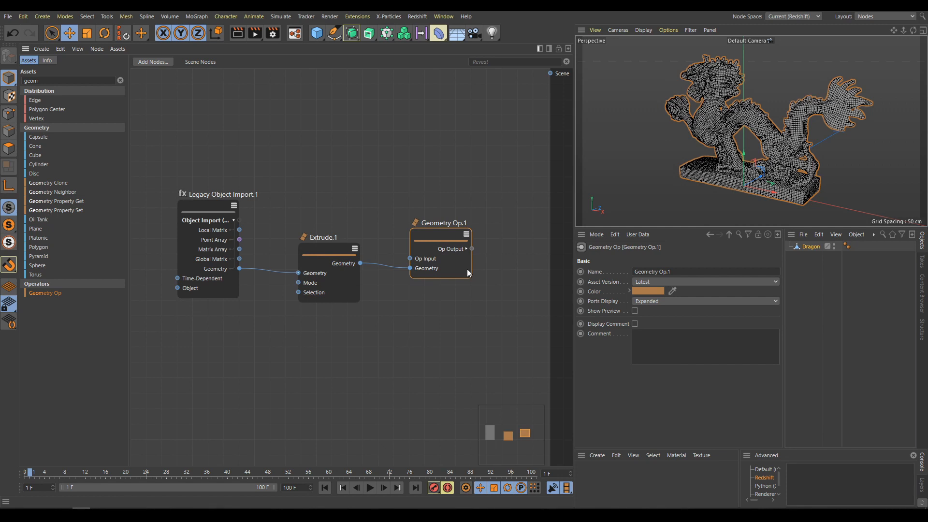
drag(472, 248, 550, 73)
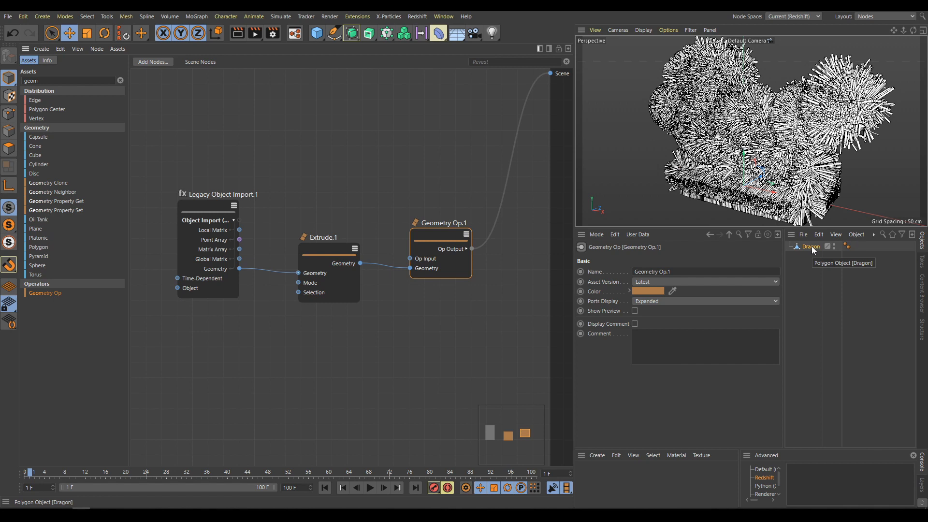
Move the original Dragon away from its extruded copy and hide it in both the editor and the renderer.
drag(713, 178, 683, 224)
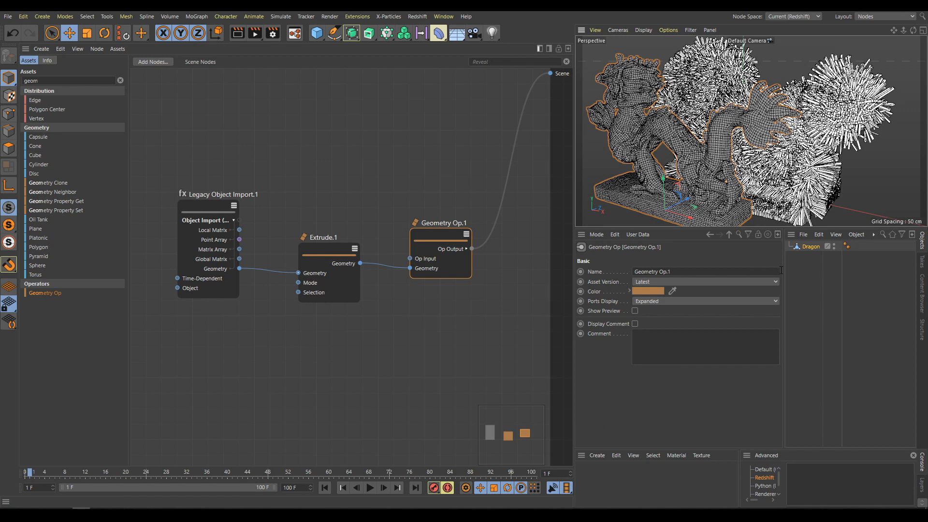
click(835, 245)
click(834, 246)
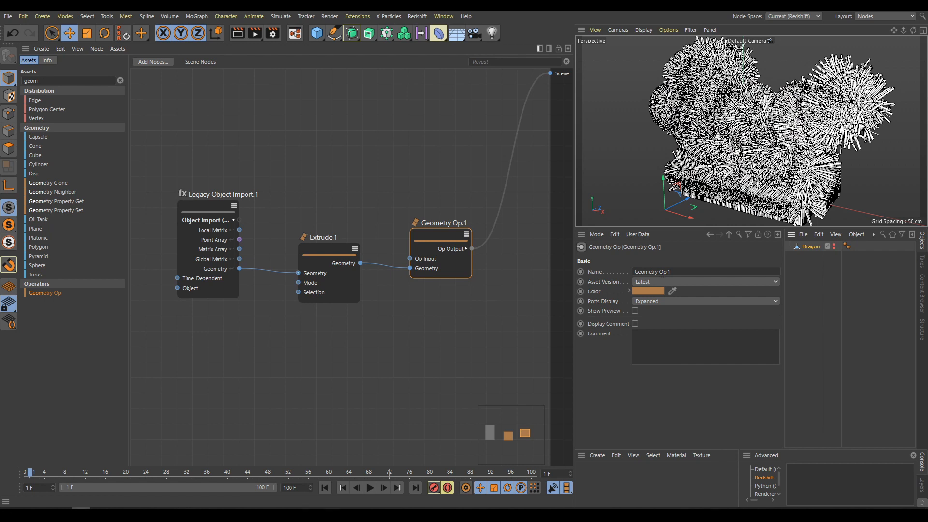
Set the Extrude node's offset to 5 cm and its offset variation to 51 %.
click(319, 250)
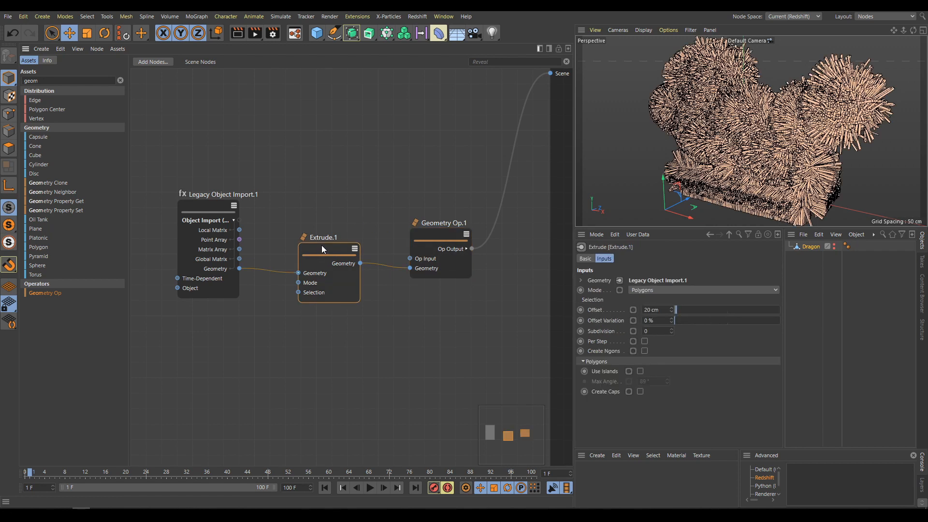
double_click(654, 309)
text(5)
key(Return)
drag(715, 320, 728, 320)
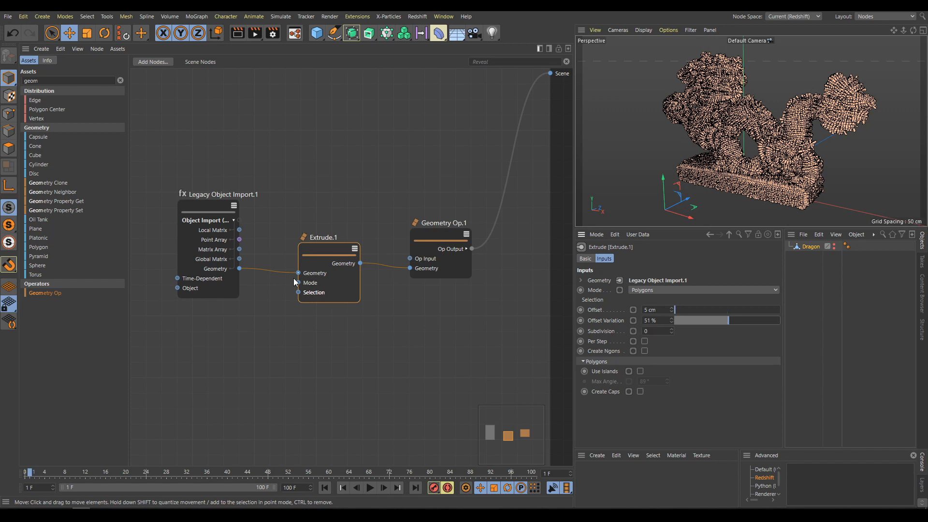
Add a Noise Selection node and connect its Selection output to the Extrude node's Selection input.
click(121, 80)
click(51, 82)
text(se)
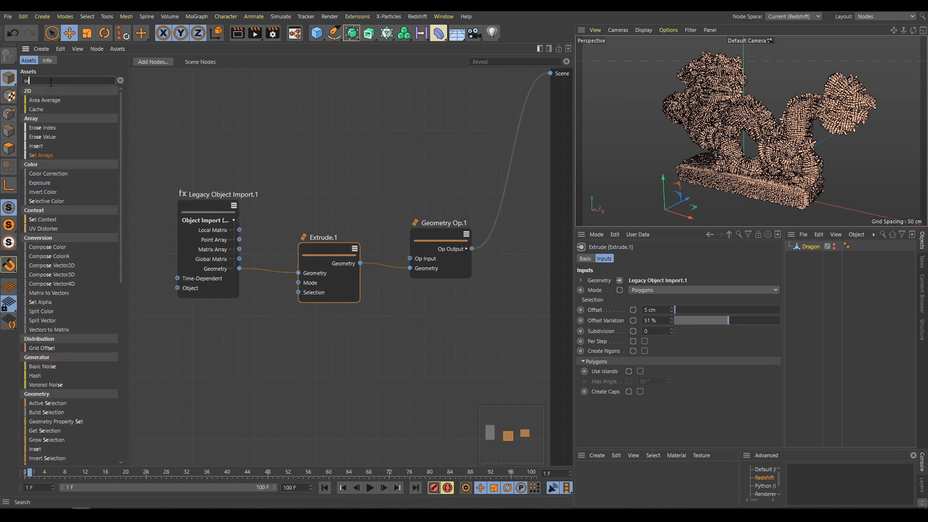
text(lection)
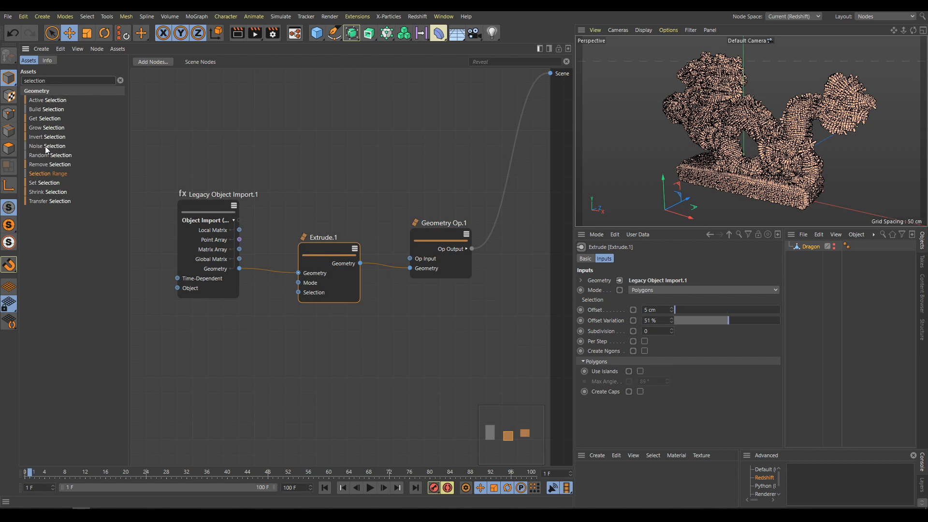
drag(38, 144, 167, 231)
drag(205, 335, 207, 346)
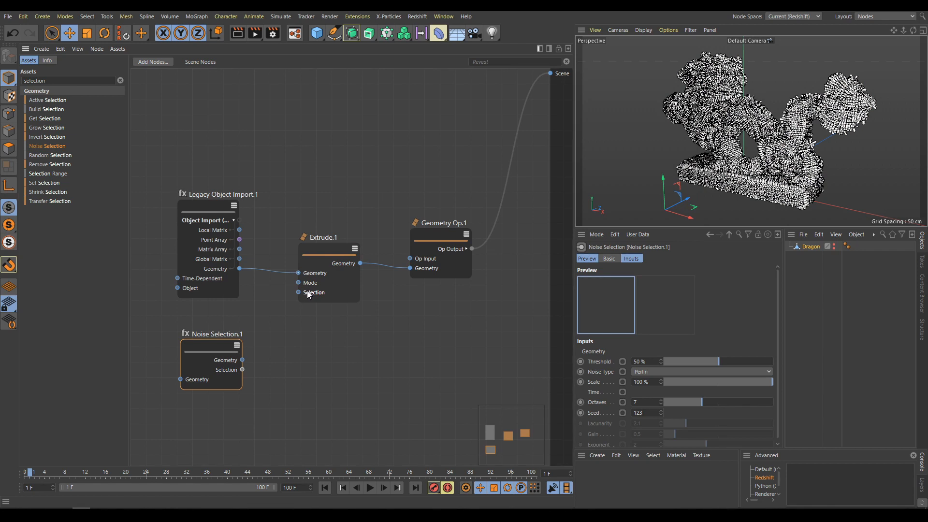
drag(242, 369, 296, 294)
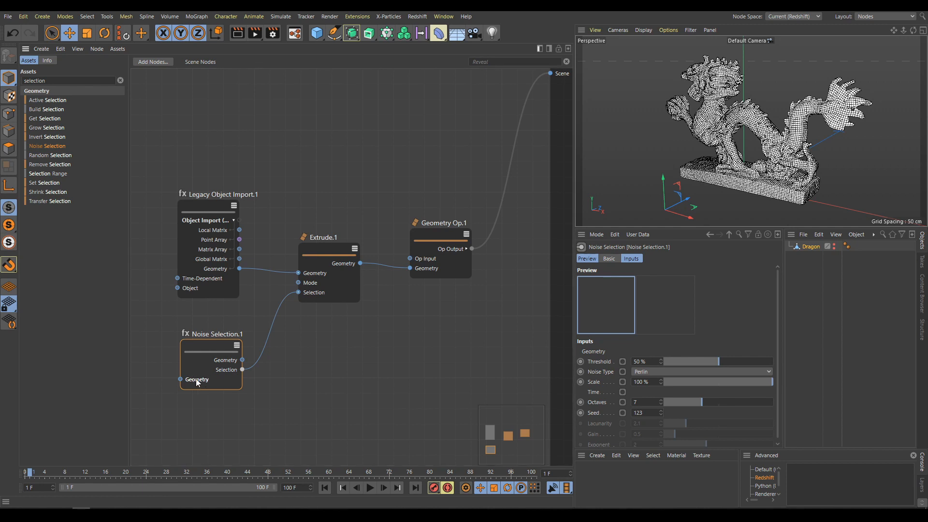
Rearrange the Noise Selection and Legacy Object Import nodes and feed the imported geometry into the Noise Selection.
drag(204, 344, 251, 344)
drag(205, 205, 172, 200)
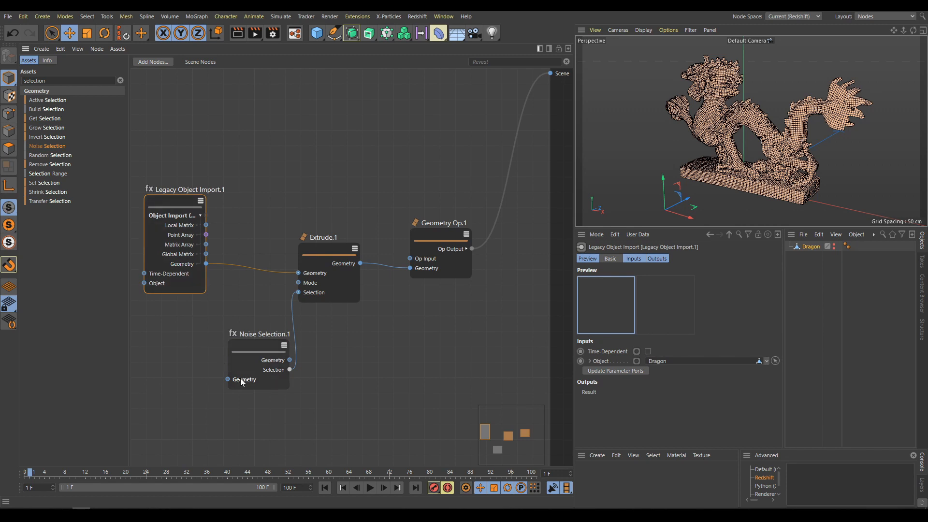
drag(218, 318, 207, 264)
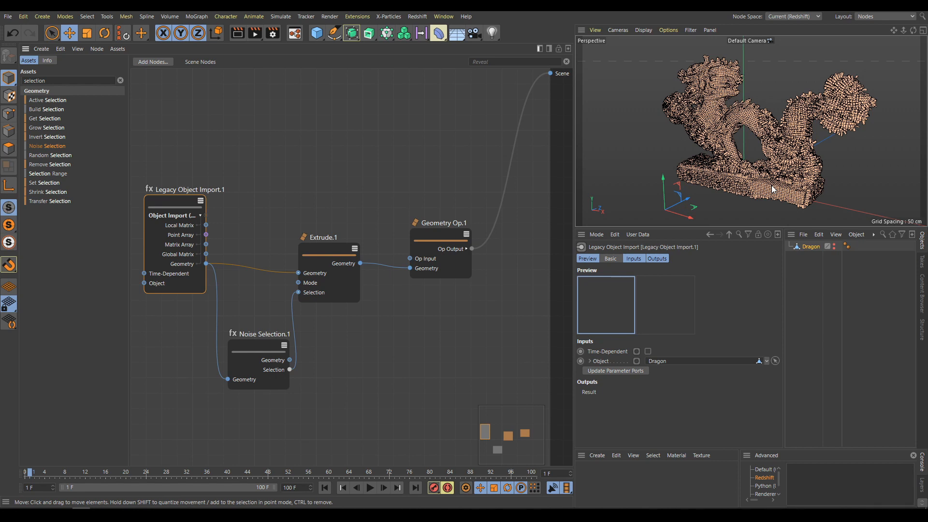
Set the Noise Selection to Electric noise with a threshold of 37 % and a scale of 82 %.
click(258, 348)
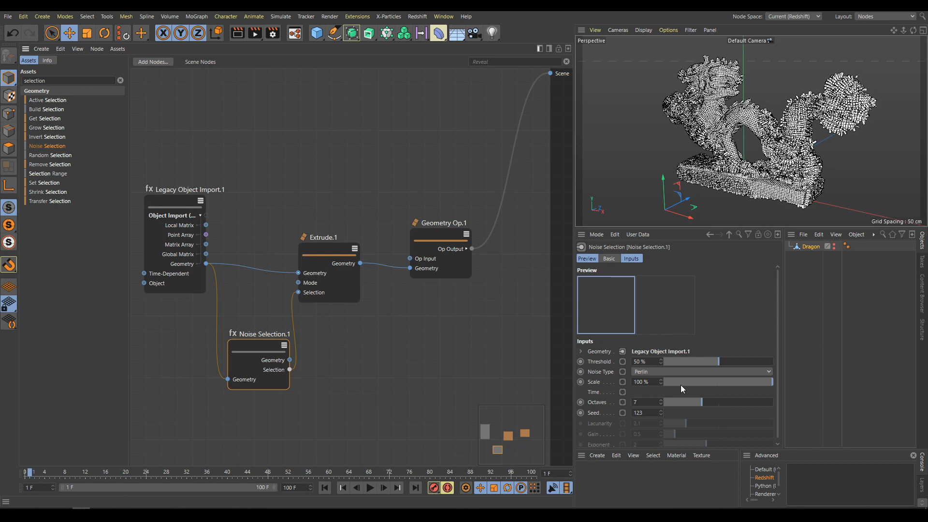
click(693, 372)
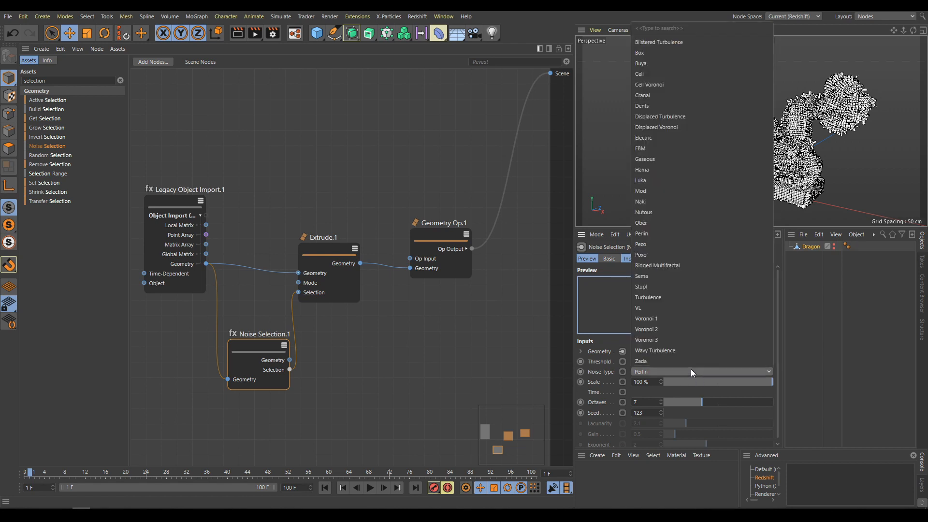
click(657, 138)
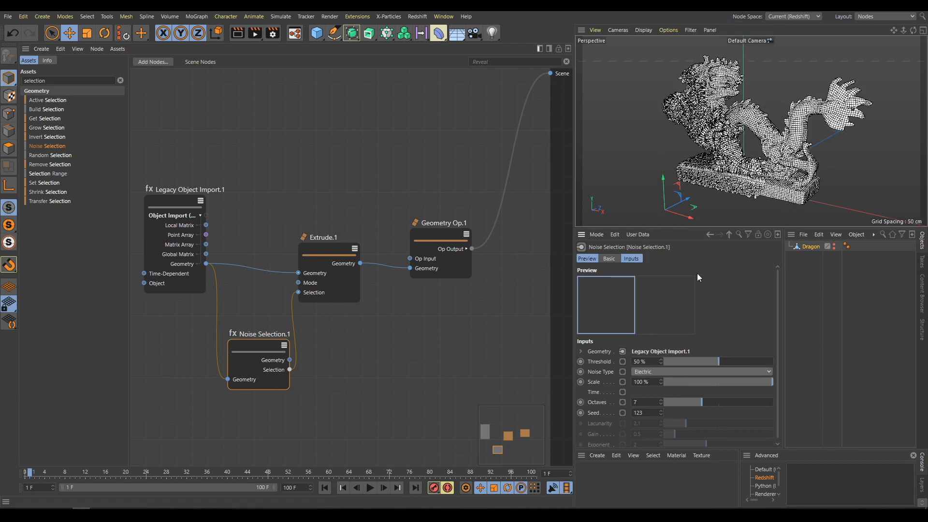
drag(715, 361, 804, 383)
double_click(651, 380)
text(555)
key(Return)
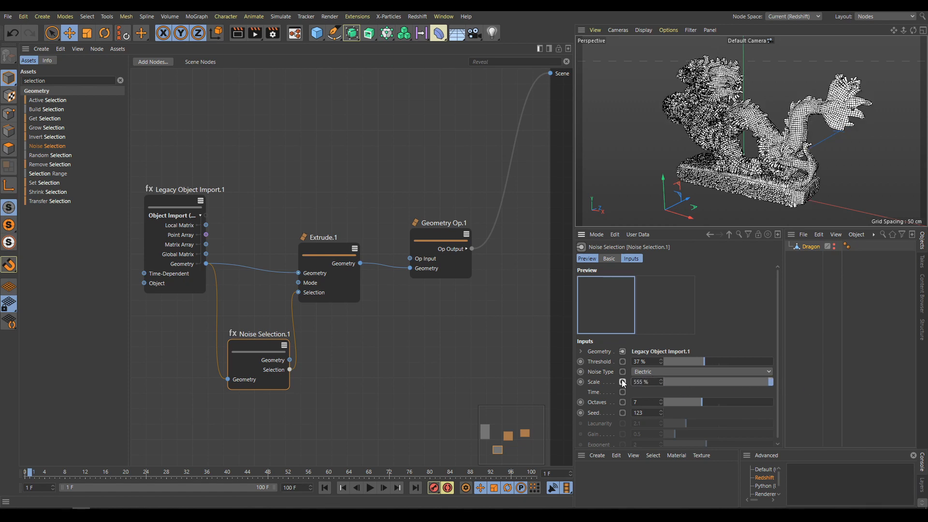
drag(739, 381, 753, 381)
Switch the Noise Selection's noise type to Pezo and lower its threshold.
click(702, 372)
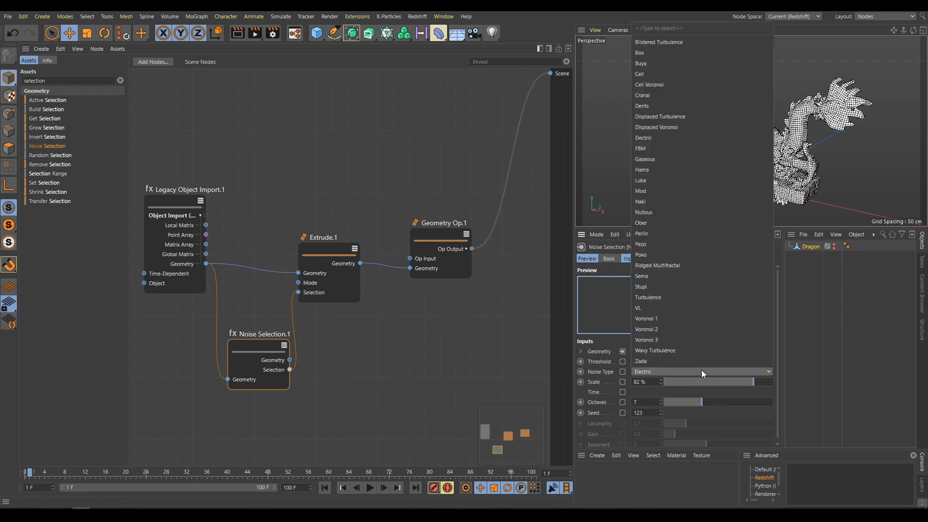
click(644, 243)
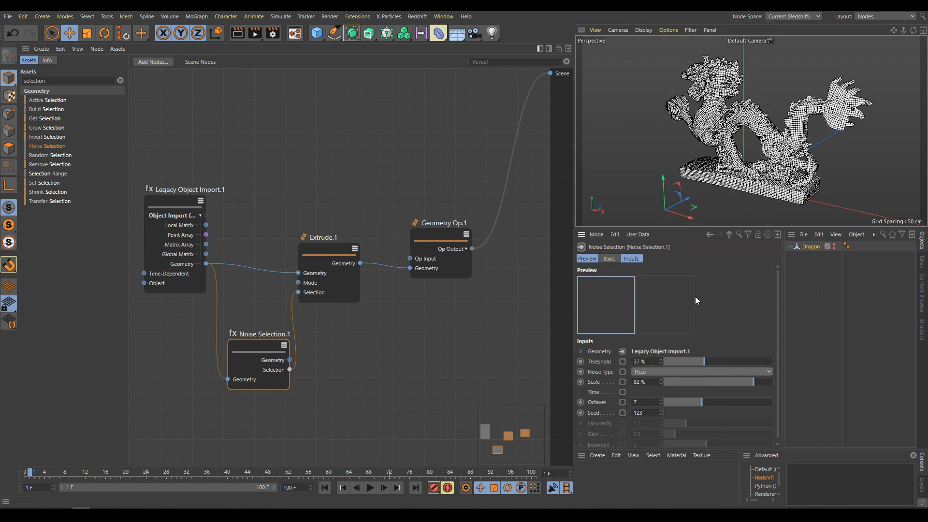
drag(701, 360, 678, 363)
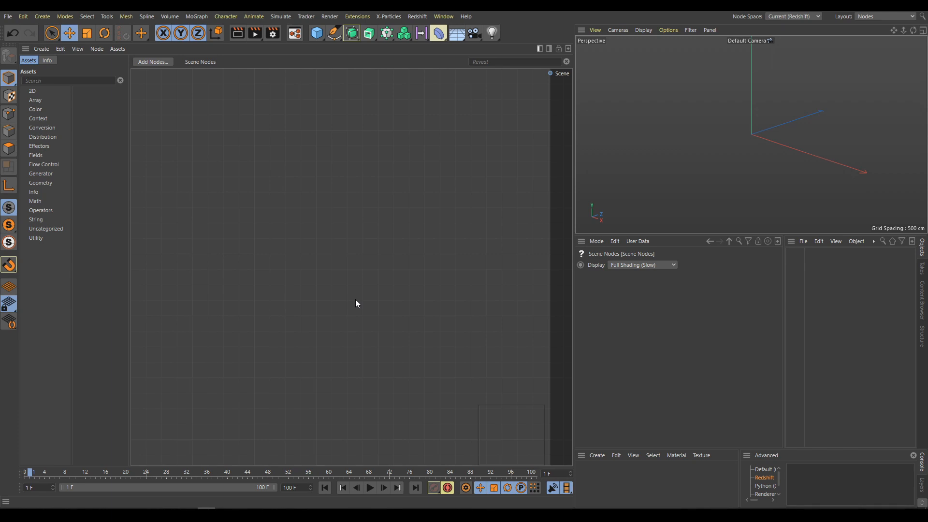
Add a Primitive Op in the empty graph, set its type to Pyramid and connect its output to the Scene.
click(42, 210)
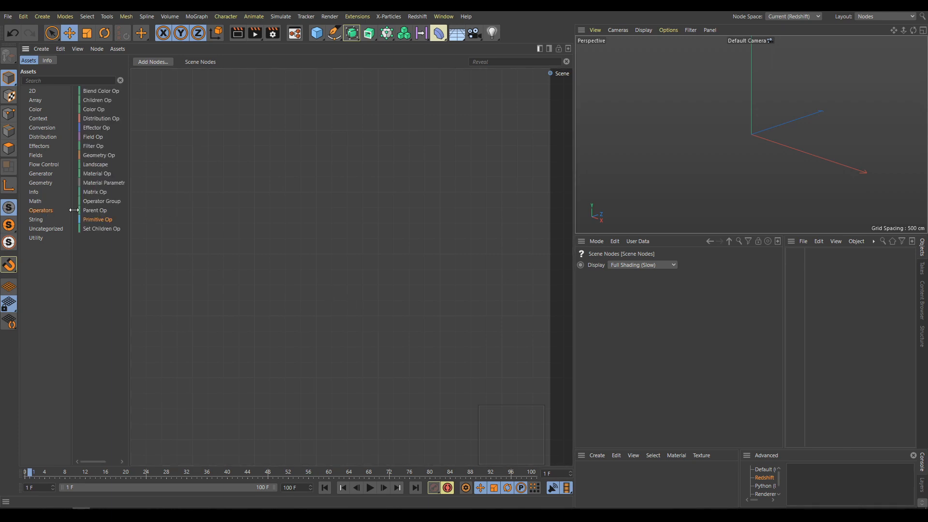
drag(94, 220, 180, 218)
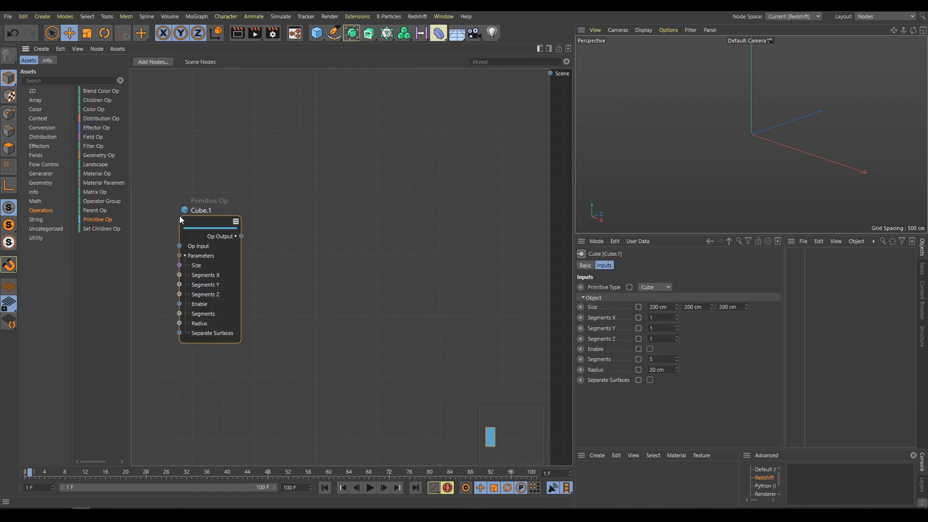
click(659, 286)
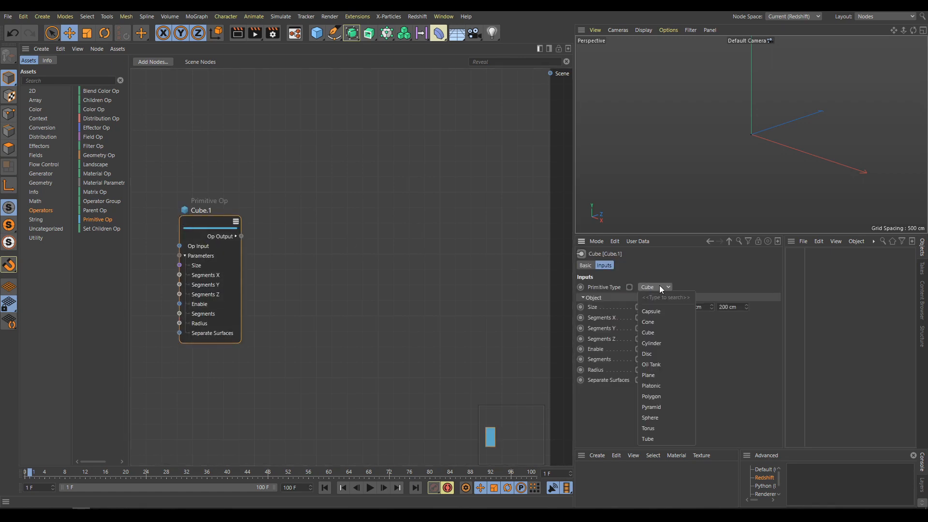
click(654, 406)
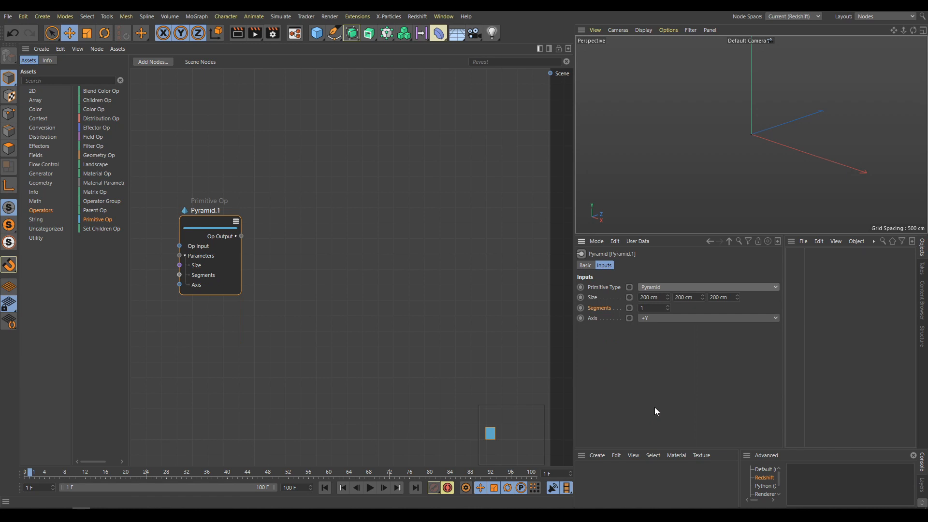
drag(241, 236, 551, 73)
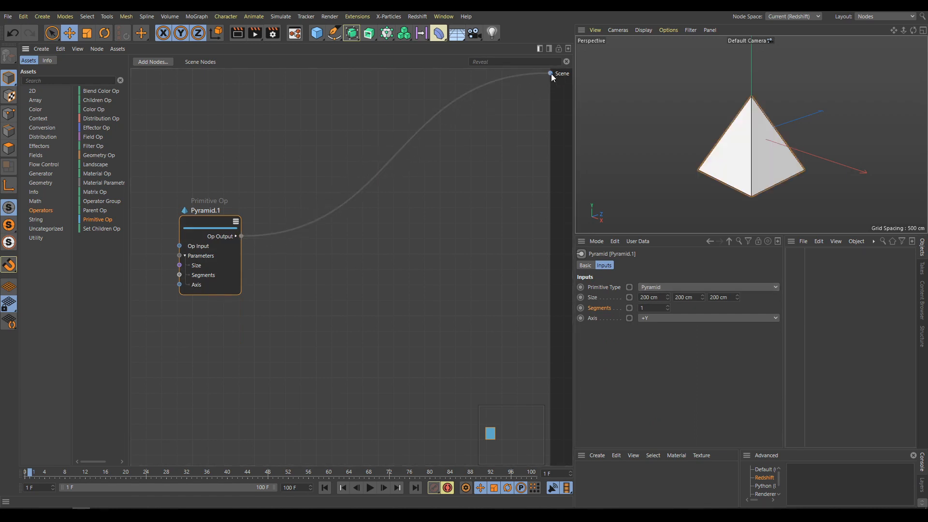
Display the viewport in Quick Shading (Lines) and set the pyramid's segments to 20.
click(652, 30)
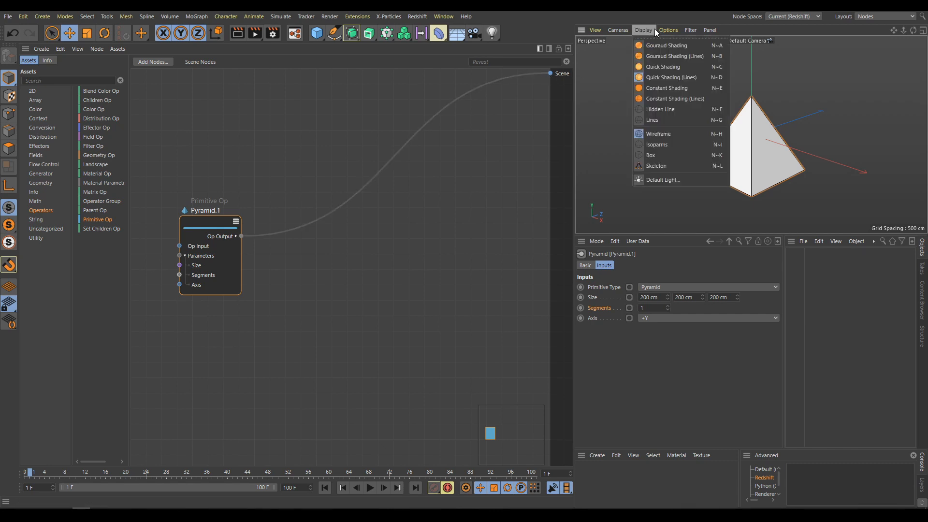
click(669, 78)
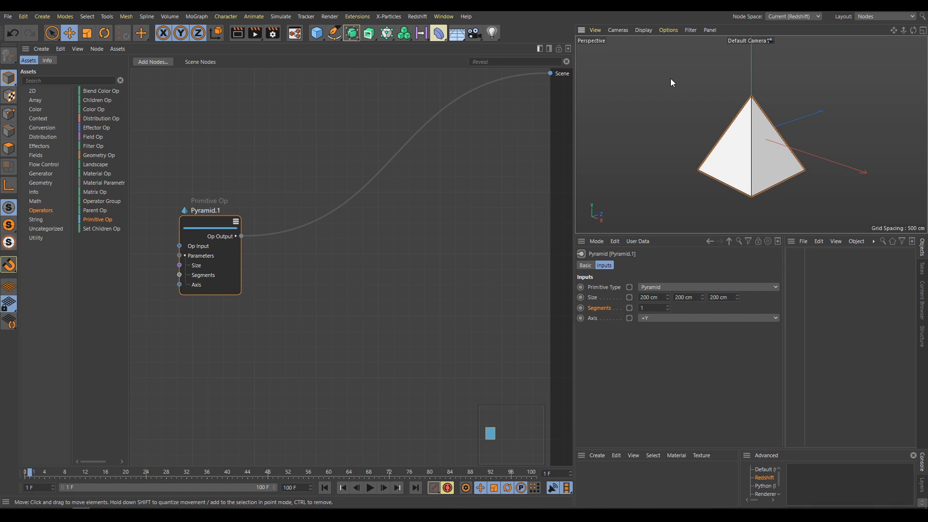
click(666, 306)
click(667, 305)
click(667, 305)
click(667, 306)
drag(667, 305, 667, 298)
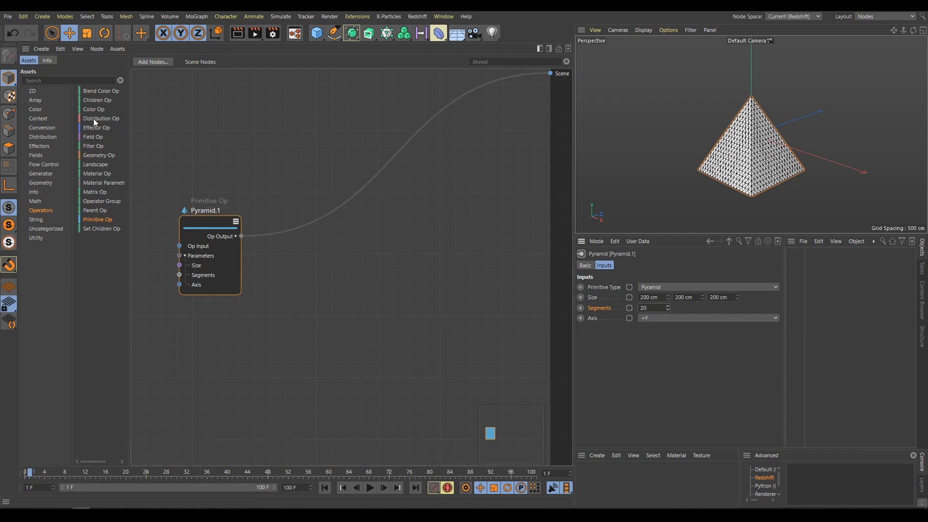
Add an Effector Op, feed it the pyramid's output and connect it to the Scene.
drag(271, 182, 327, 220)
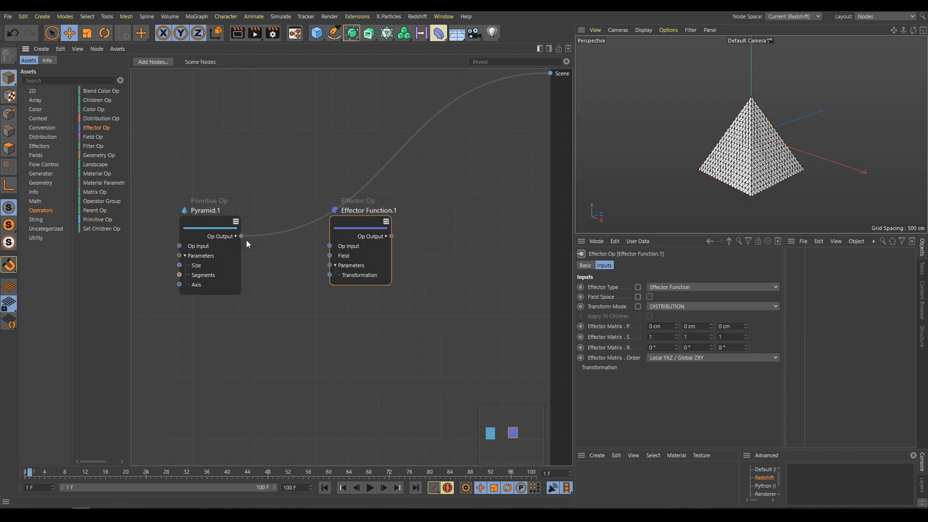
drag(241, 236, 329, 245)
drag(391, 236, 548, 71)
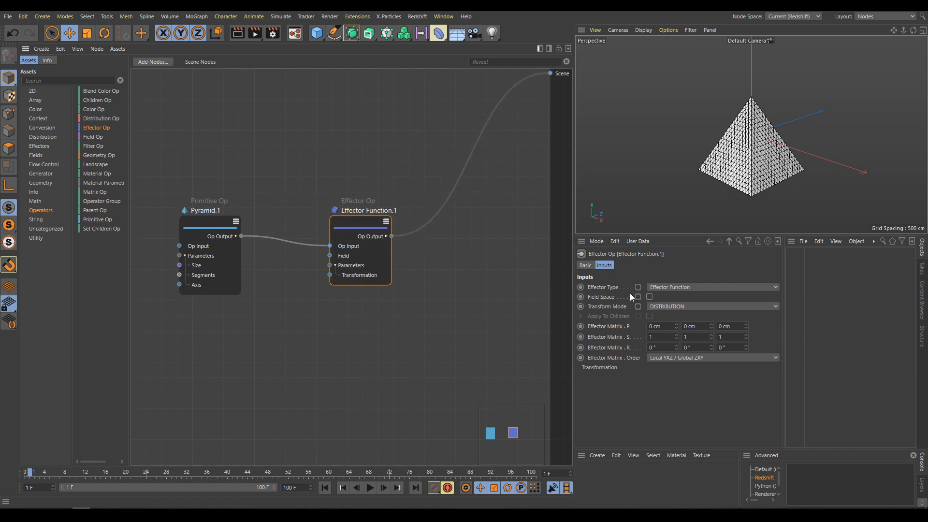
Set the effector type to Bulge in MESH transform mode with 56 % strength and a 76 % blend factor.
click(690, 287)
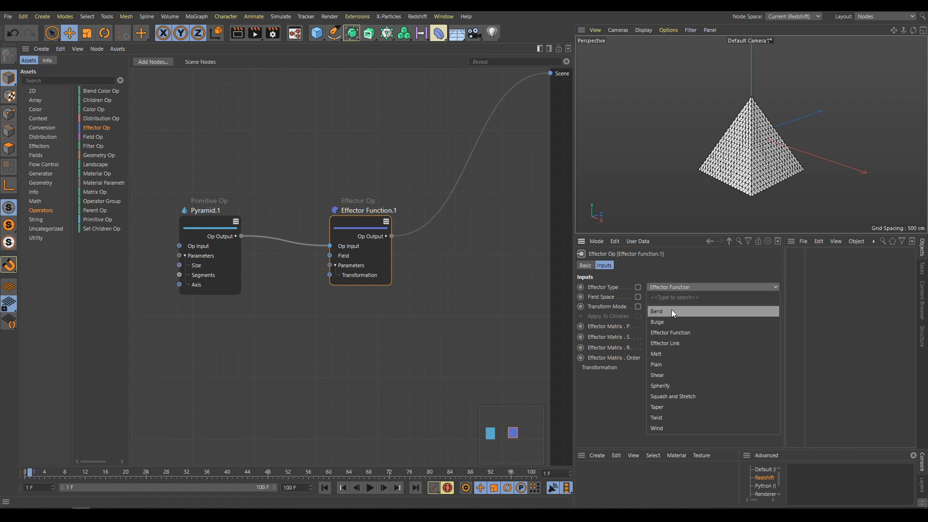
click(666, 321)
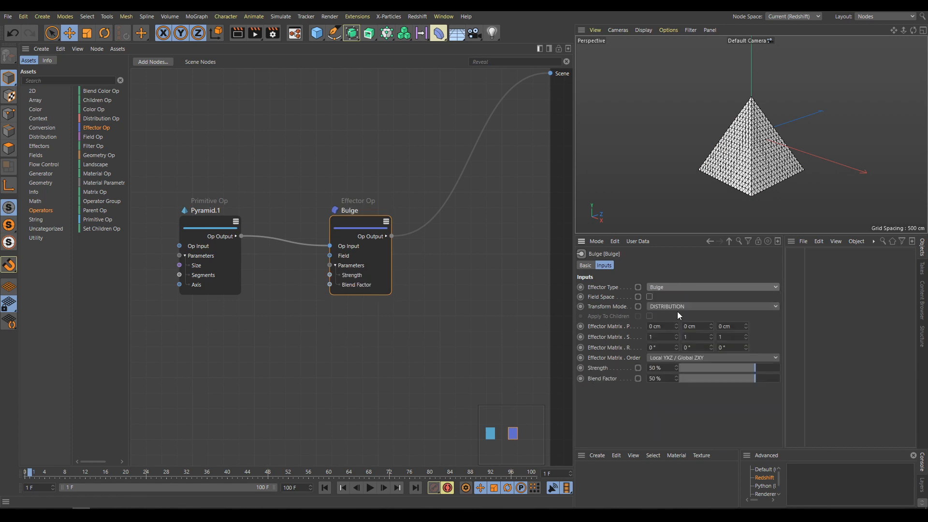
click(671, 306)
click(659, 362)
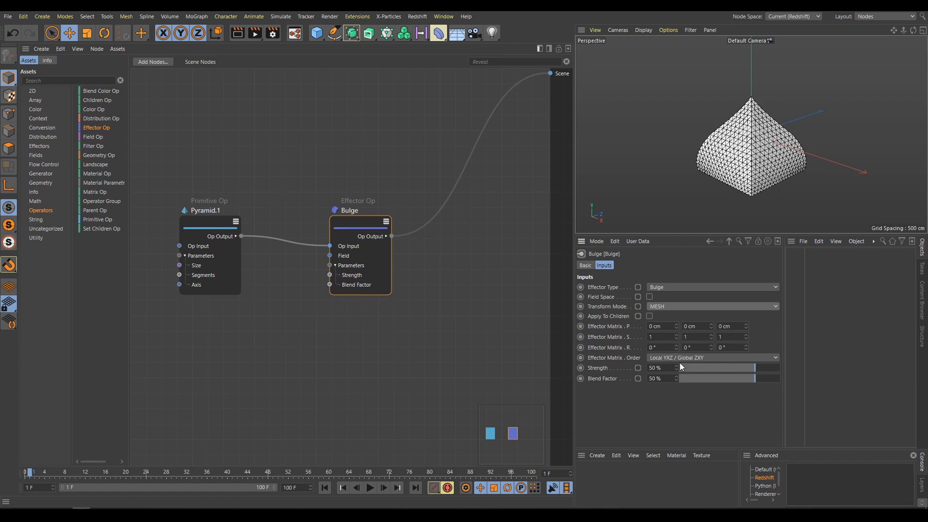
mouse_move(759, 368)
mouse_down()
mouse_move(776, 367)
mouse_move(724, 380)
mouse_move(769, 382)
mouse_up()
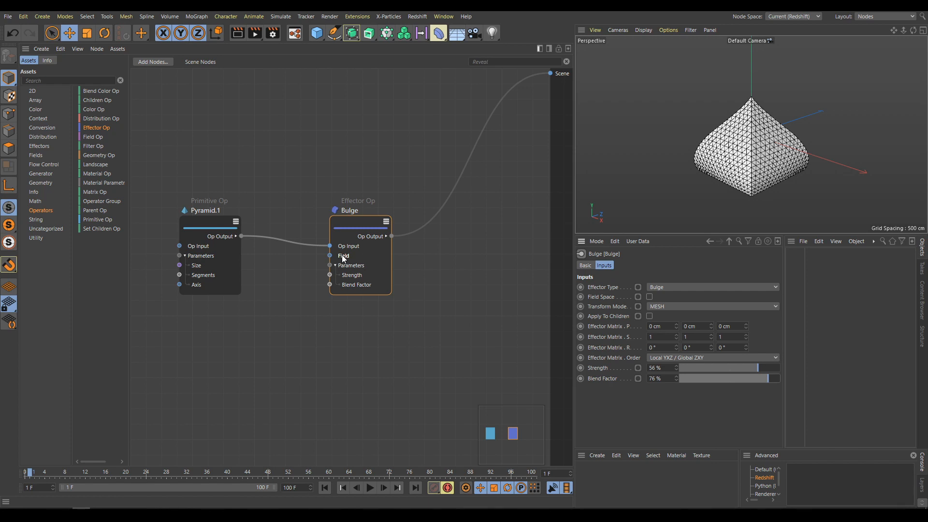
Add a Field Op, connect it to the Bulge effector's Field input and set its field type to Spherical.
drag(91, 135, 239, 349)
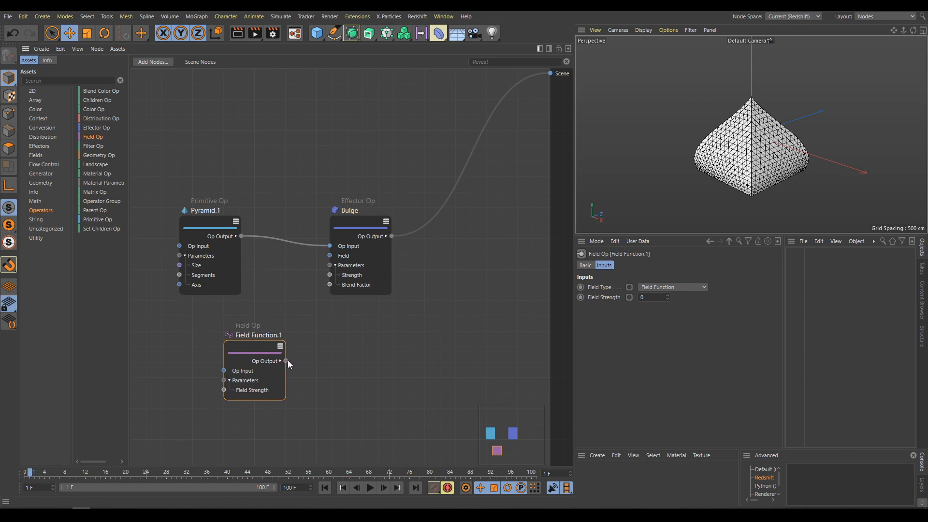
drag(286, 360, 329, 254)
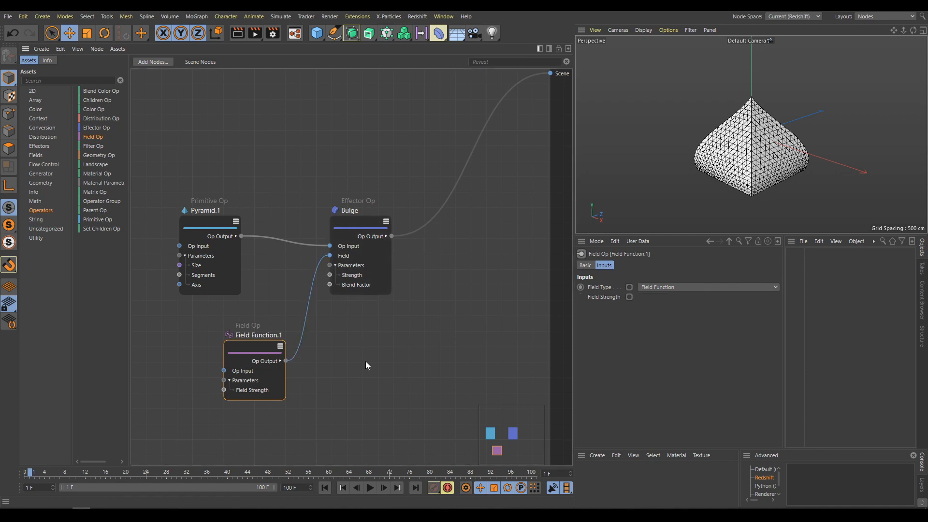
click(677, 286)
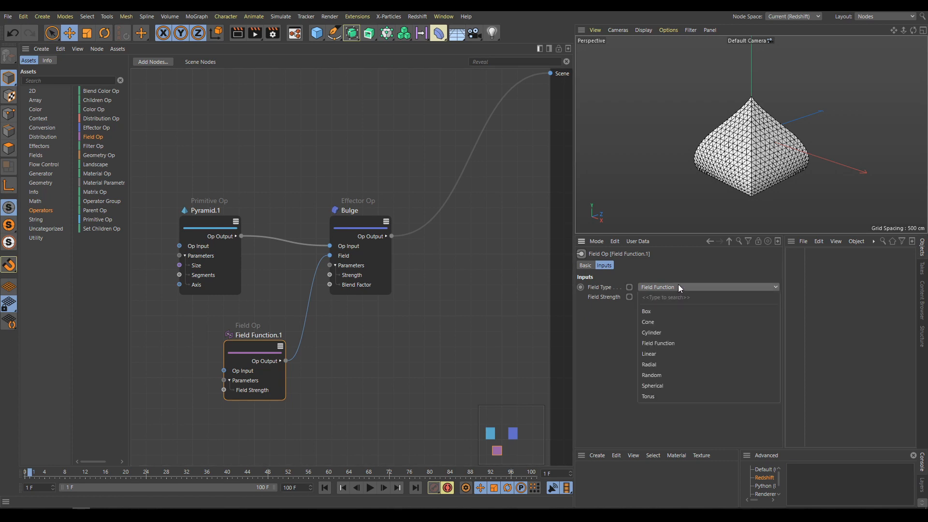
click(668, 384)
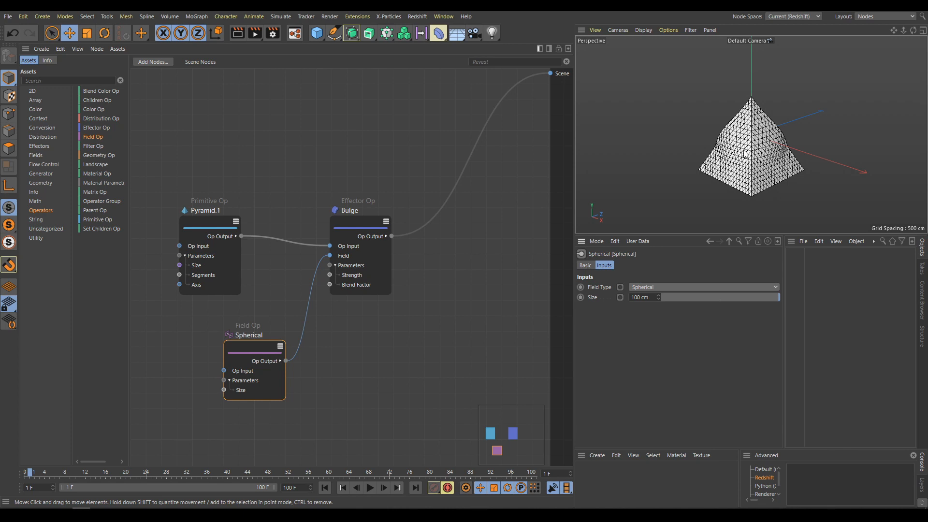
Set the Spherical field's size to 300 cm.
drag(769, 297, 810, 302)
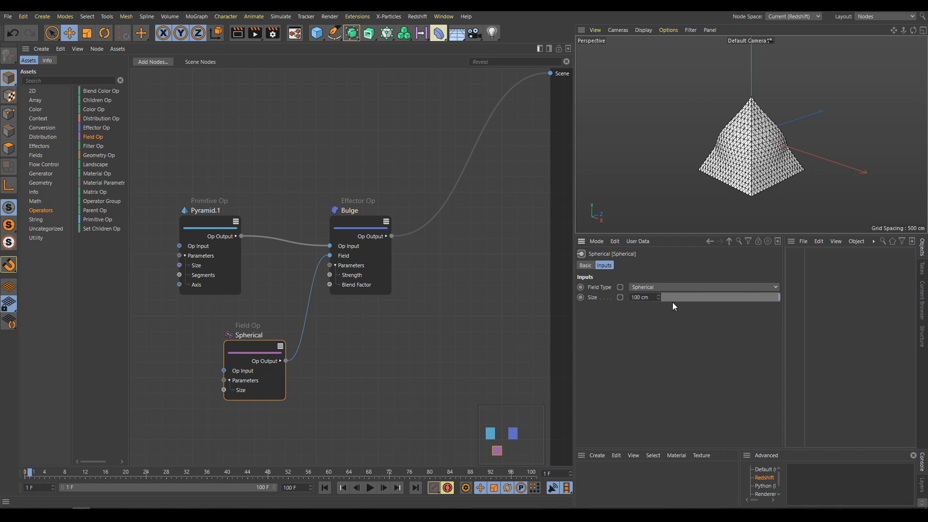
double_click(633, 297)
text(300)
key(Return)
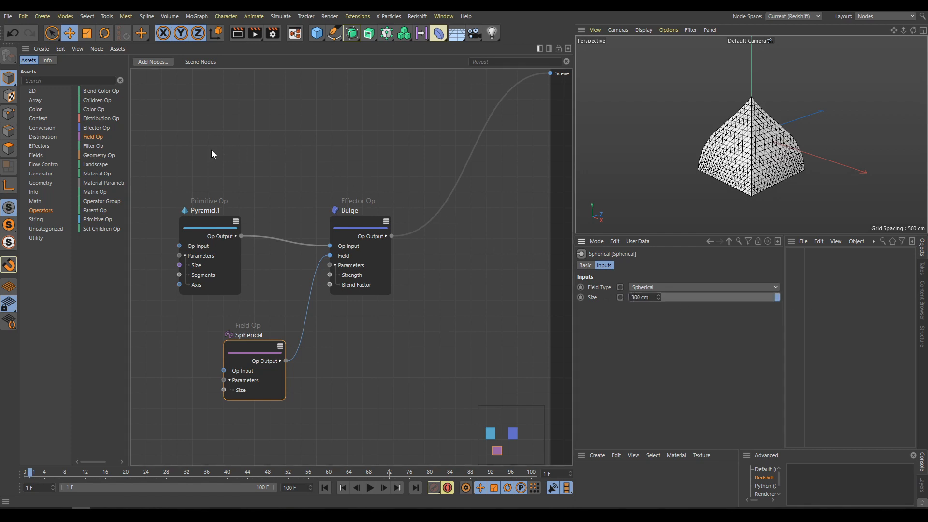
Add a Matrix Op feeding the Spherical field's Op Input and set its Y position to 92 cm.
drag(93, 192, 167, 349)
drag(249, 353, 261, 347)
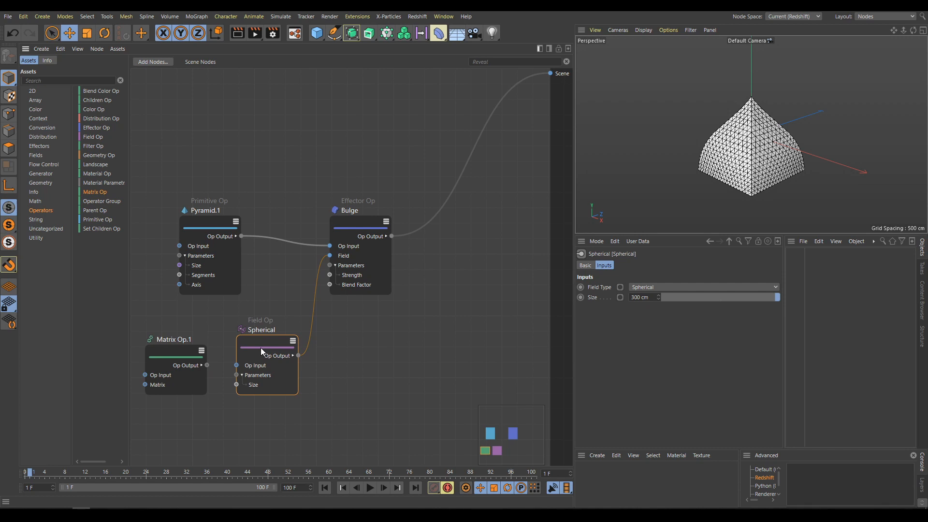
drag(227, 368, 236, 368)
click(175, 352)
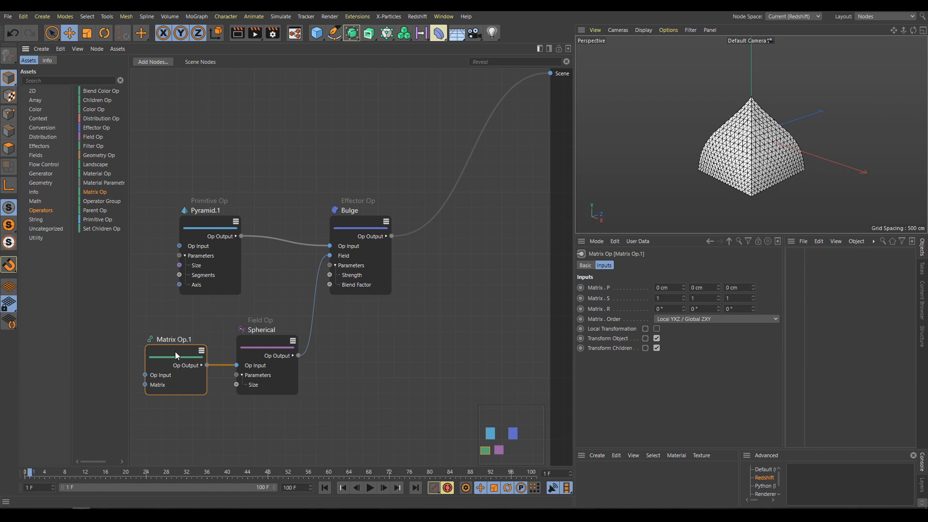
drag(719, 287, 719, 261)
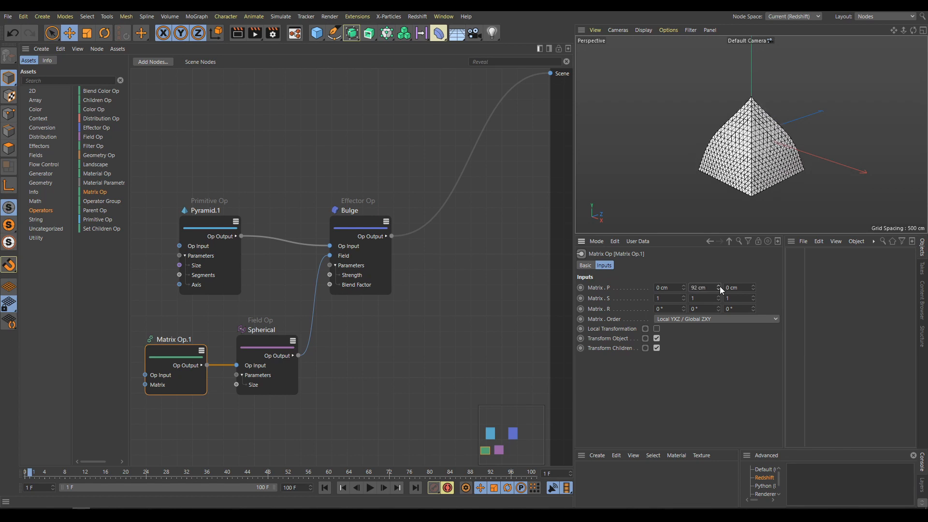